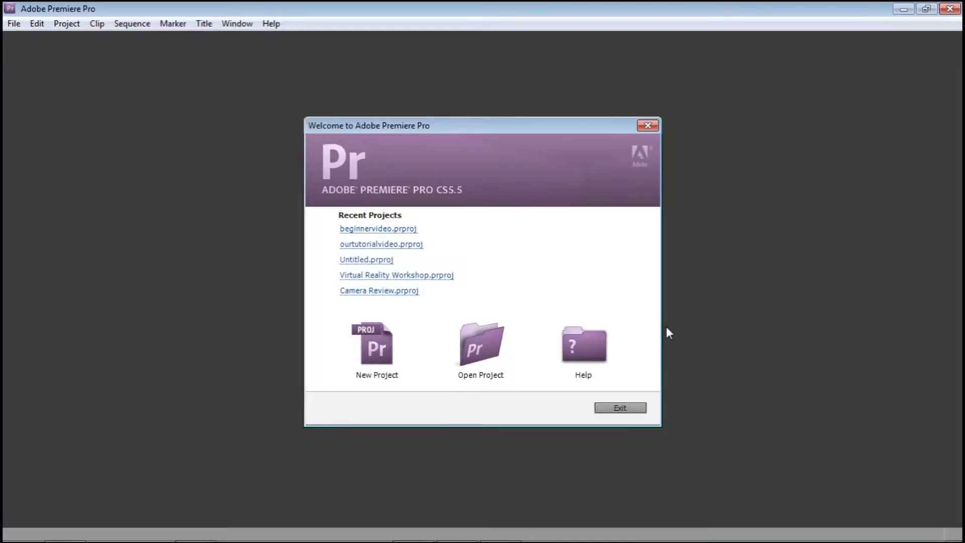
Create a new project named beginner with a sequence based on the AVCHD 1080p24 preset.
left_click(395, 356)
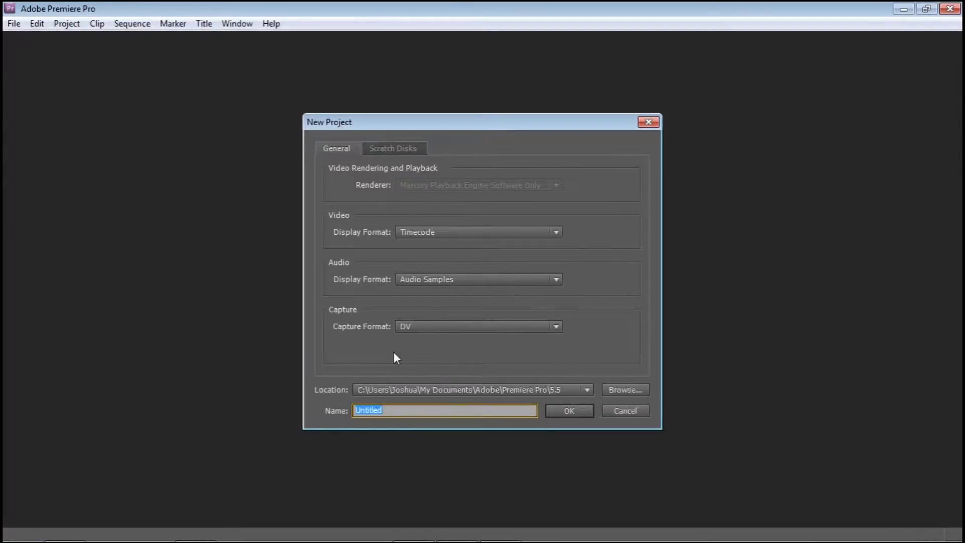
type("beginner")
left_click(569, 410)
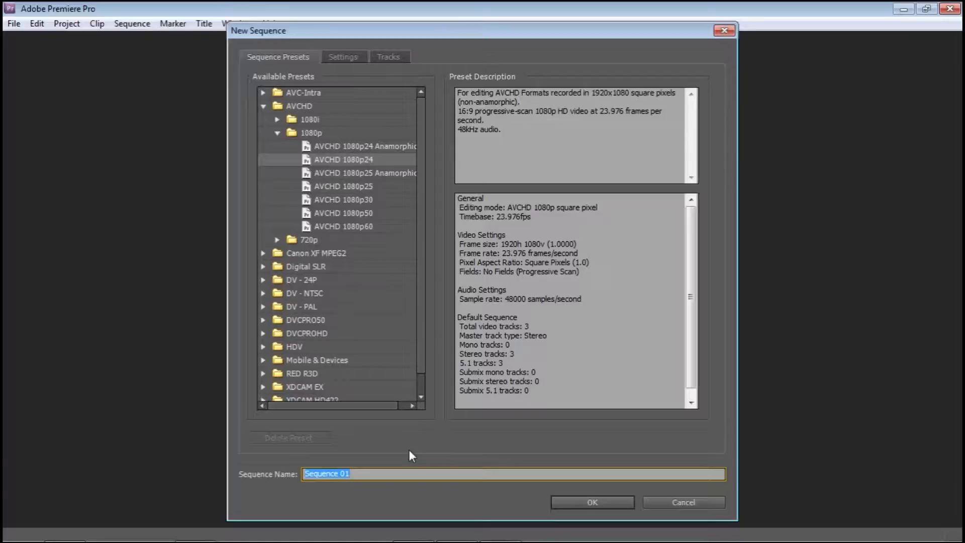
left_click(573, 503)
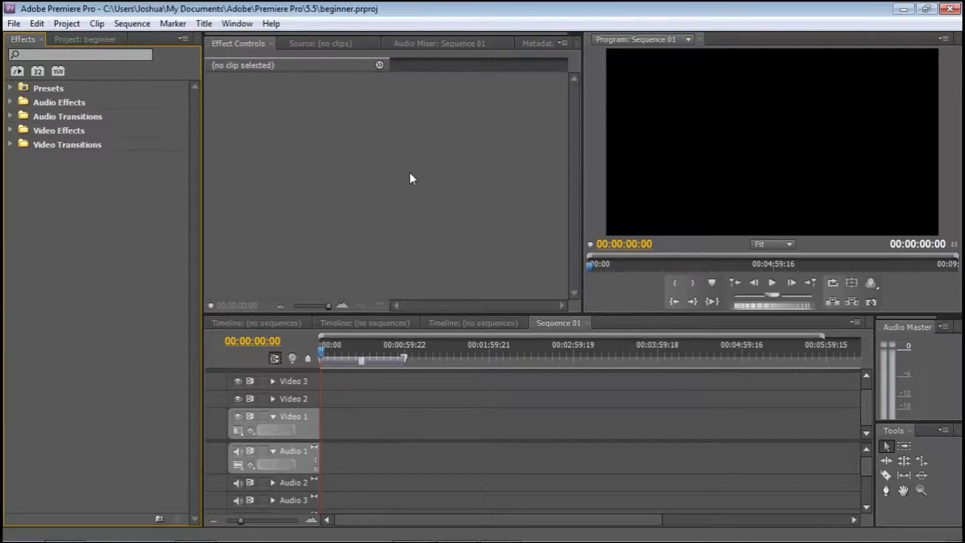
Bring the Project panel forward, close it, and reopen it to show the project's contents.
left_click(70, 40)
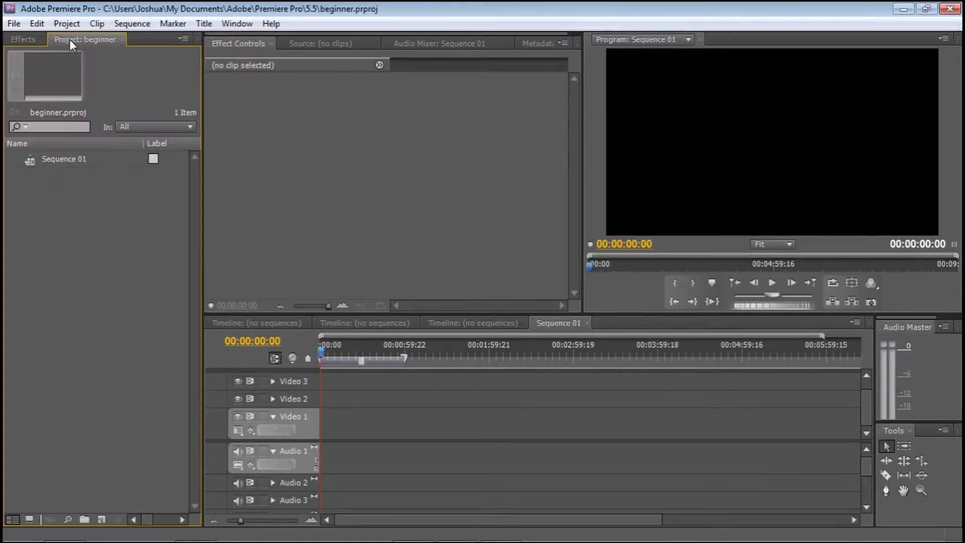
left_click(122, 39)
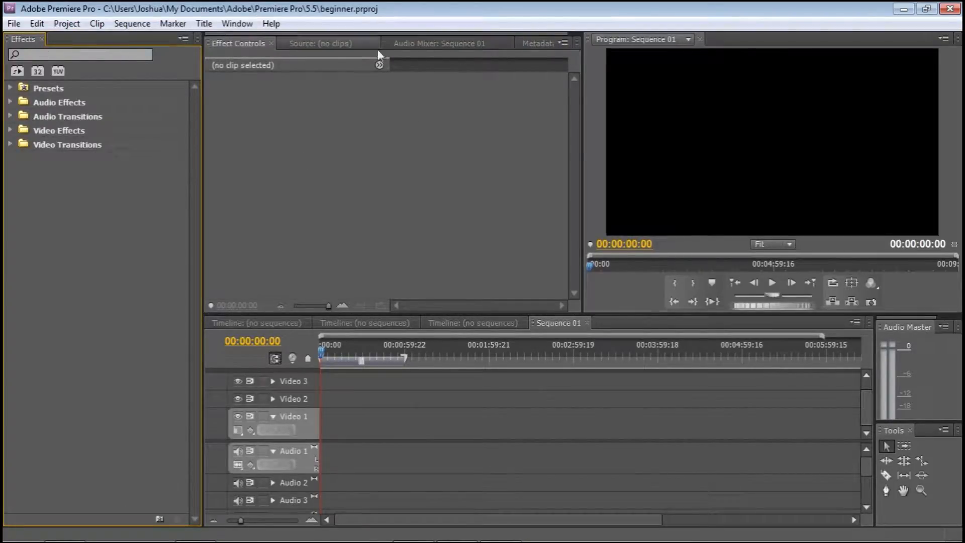
left_click(246, 27)
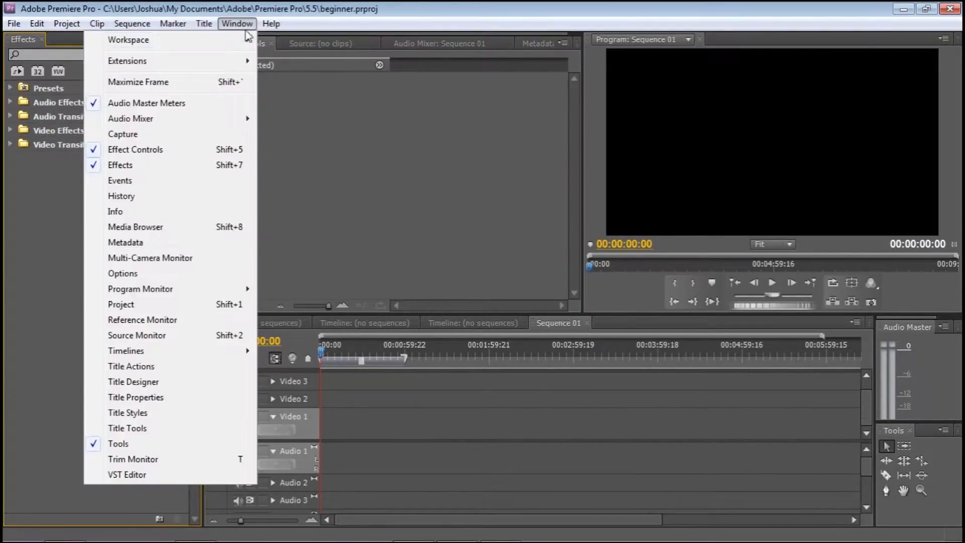
left_click(170, 309)
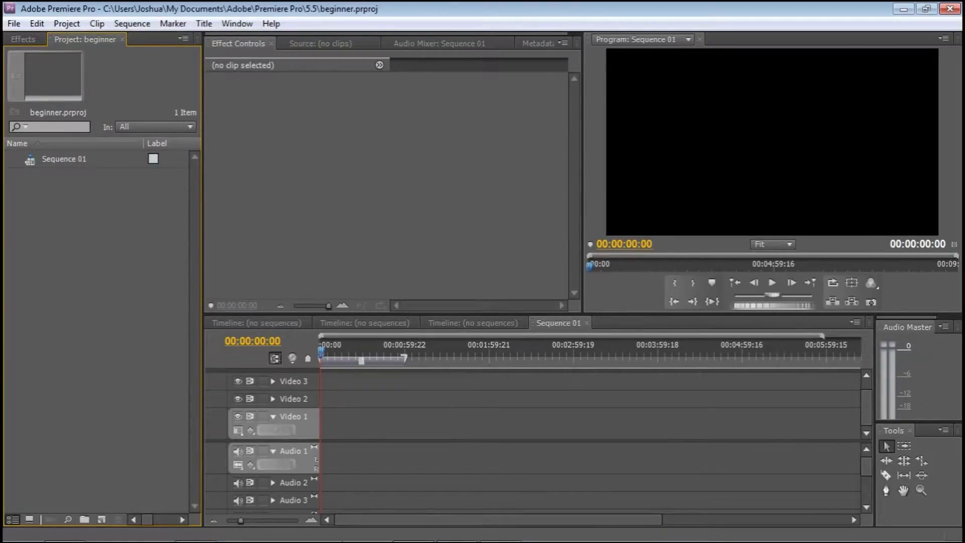
Import the RollerBlading video from the Windows Videos library into a new bin of the project.
left_click_drag(964, 59, 716, 78)
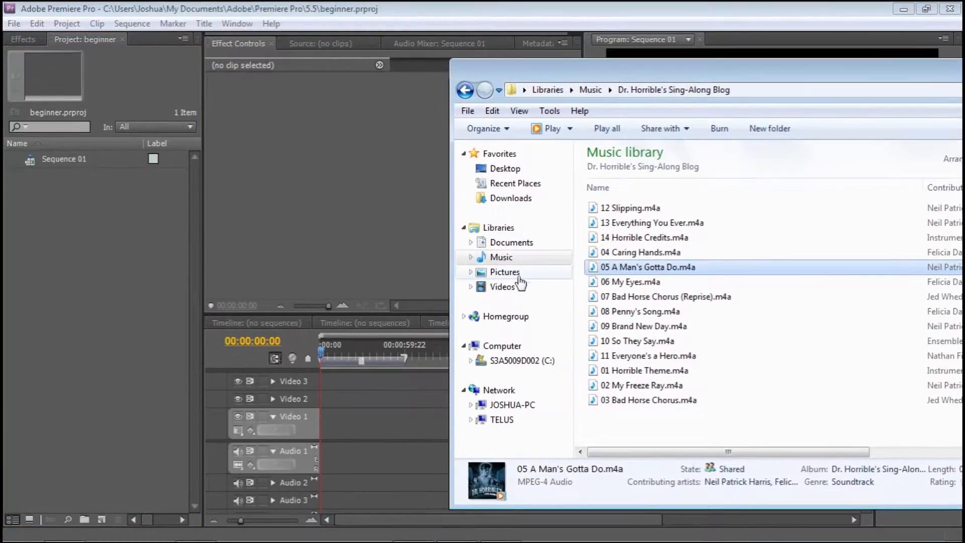
left_click(502, 286)
scroll(681, 353, "down", 1)
left_click(678, 351)
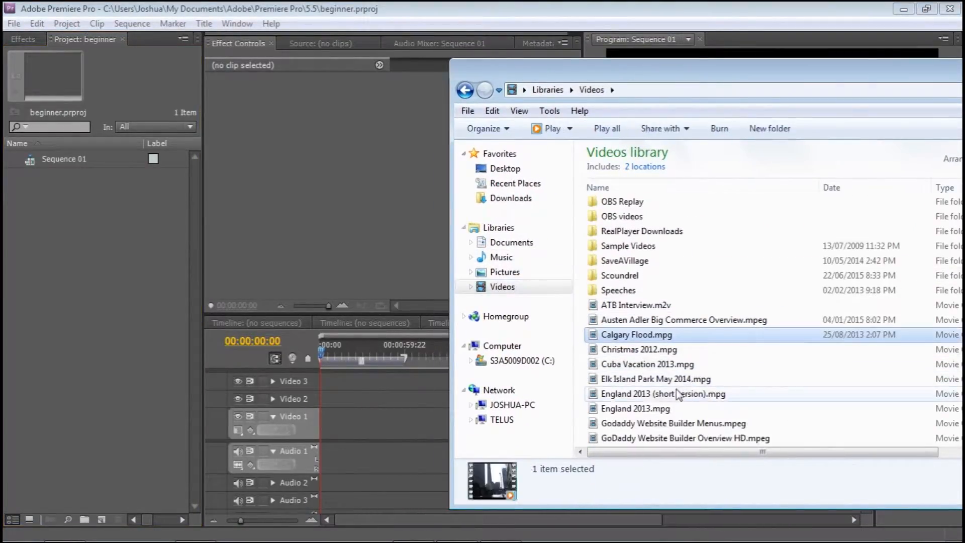
scroll(676, 351, "down", 3)
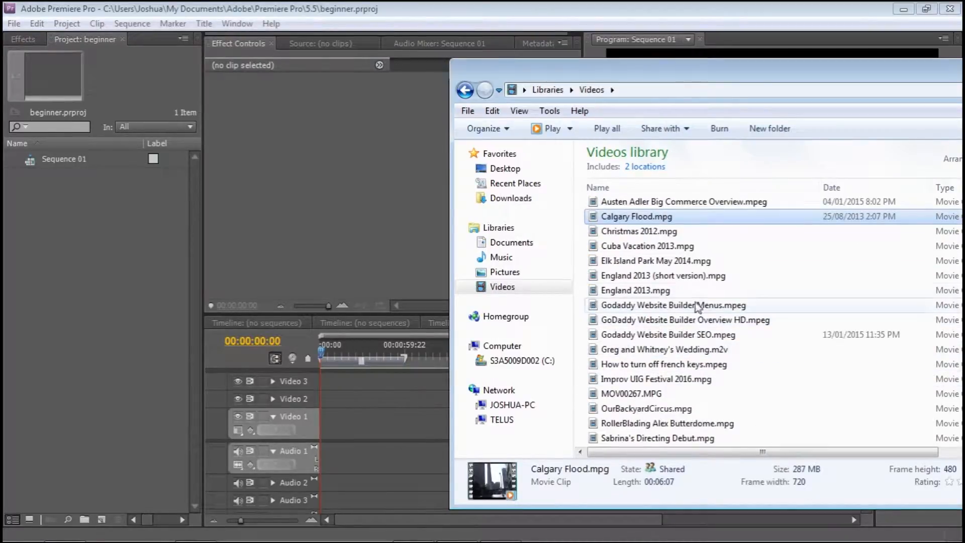
left_click(669, 423)
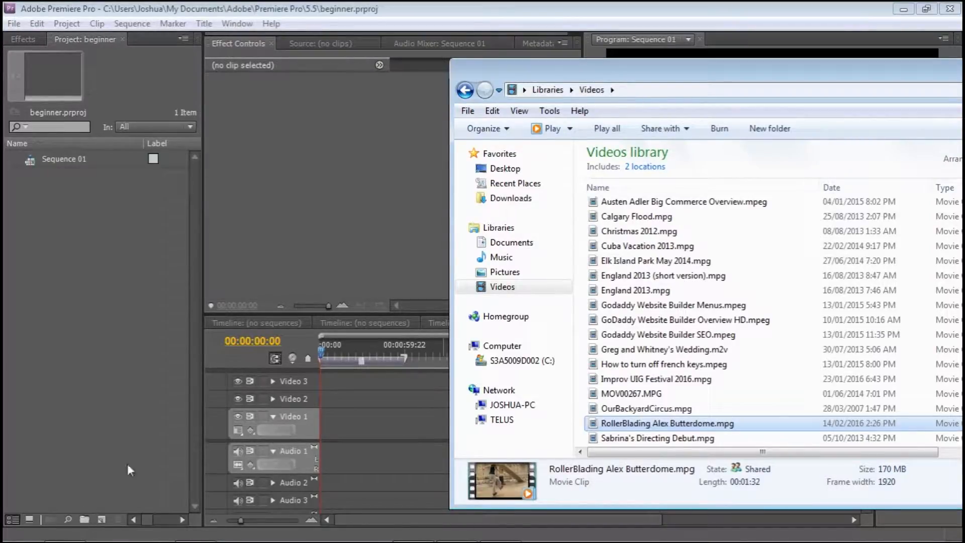
left_click(84, 518)
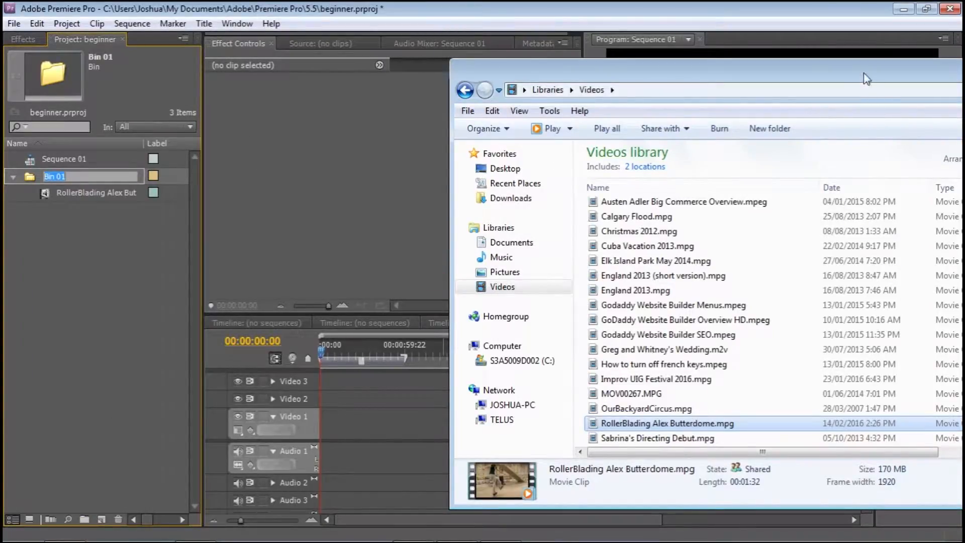
left_click_drag(863, 75, 566, 79)
left_click(806, 72)
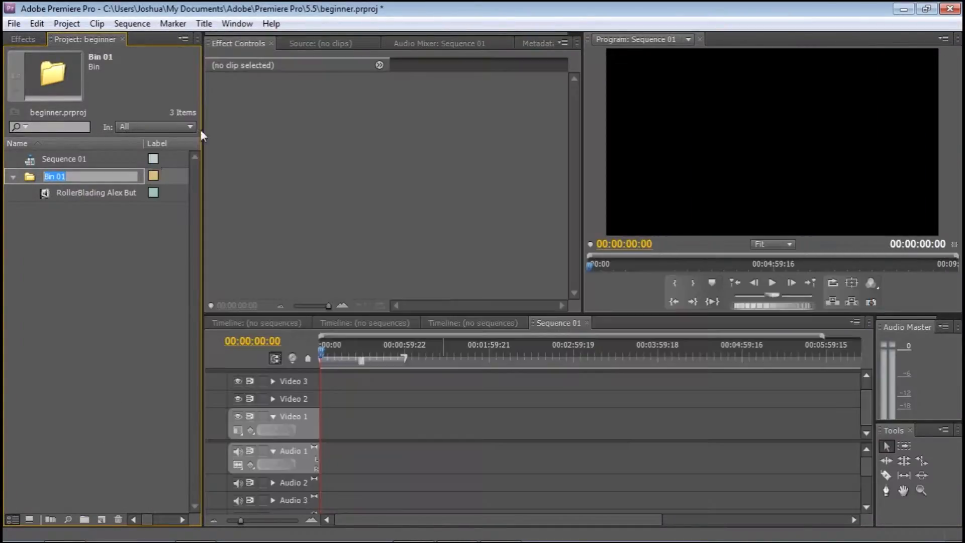
Place the RollerBlading clip from the bin at the start of the Video 1 track in Sequence 01.
left_click(92, 193)
left_click_drag(92, 192, 322, 431)
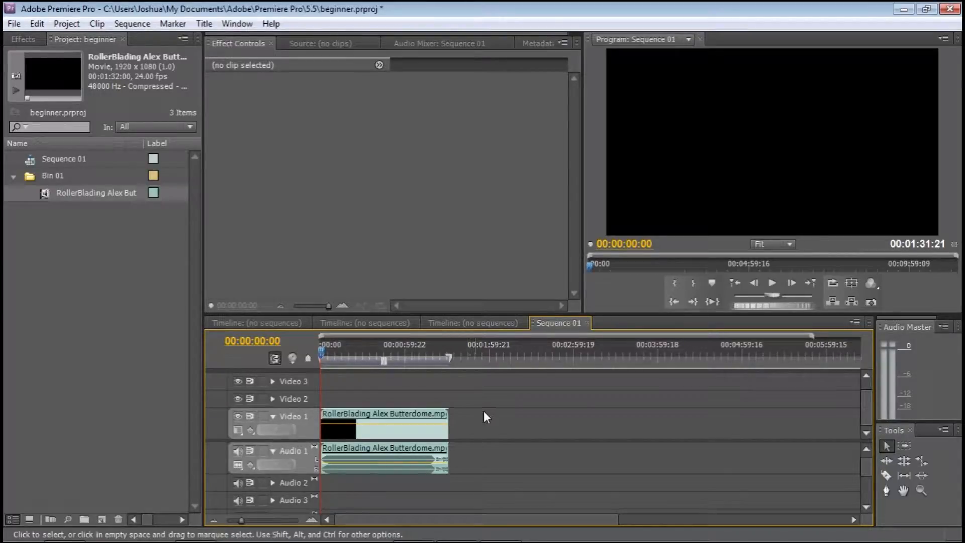
Mute the Audio 1 track and play the sequence's opening titles, stopping at about four seconds.
left_click(771, 284)
key("space")
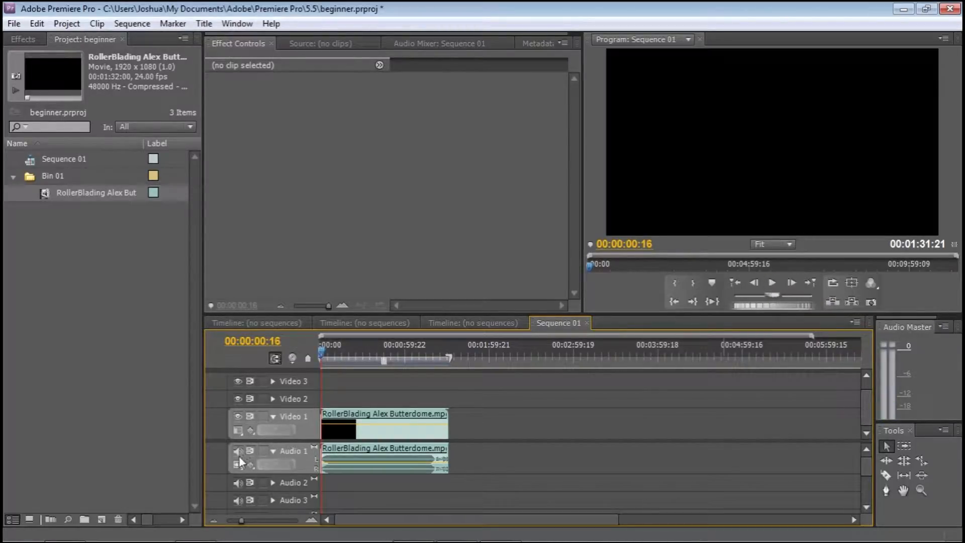
key("space")
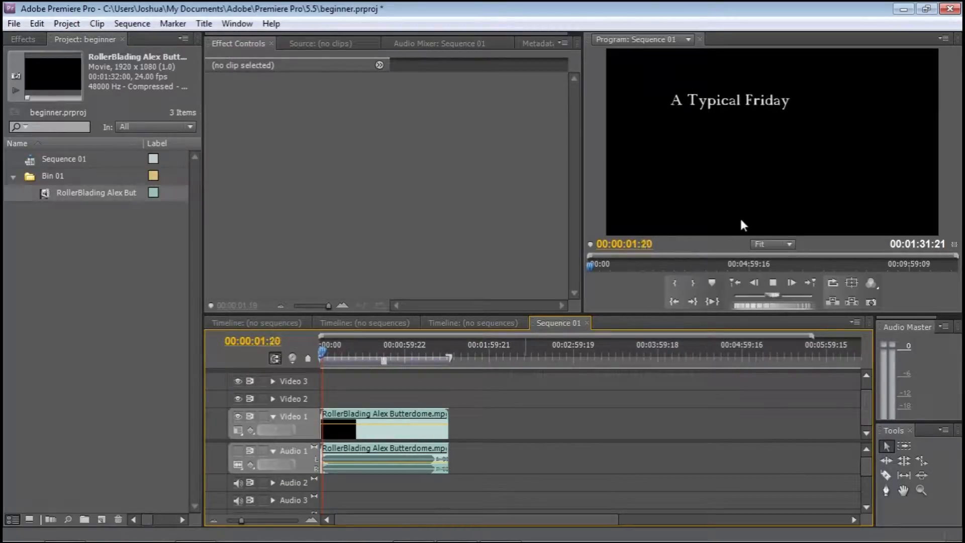
left_click(766, 282)
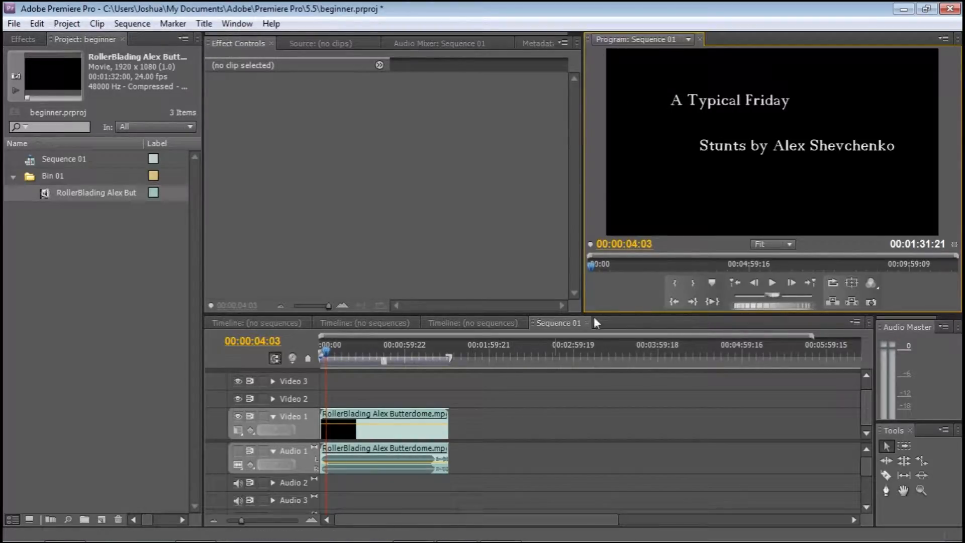
Select the clip in the program preview and view the tilde key picture in Chrome before returning to Premiere Pro.
left_click(817, 164)
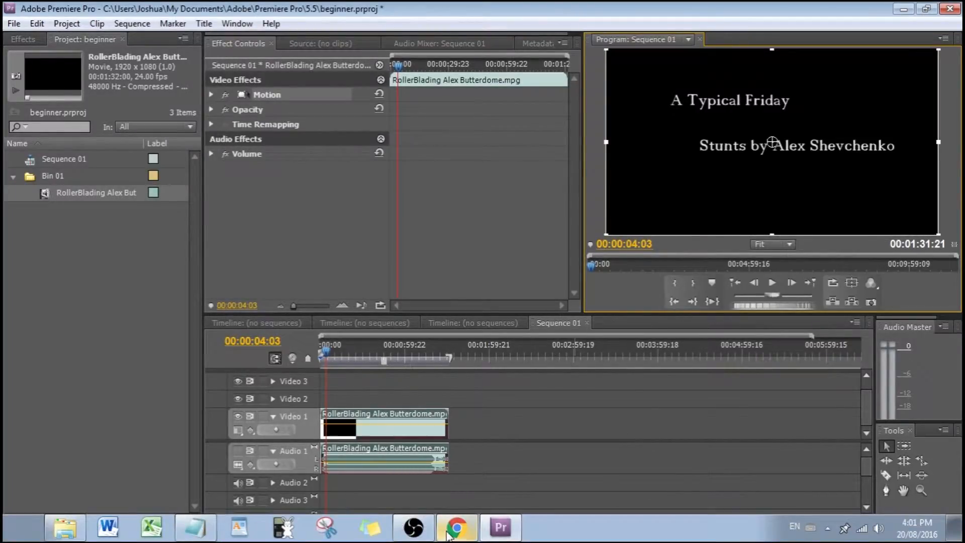
left_click(457, 528)
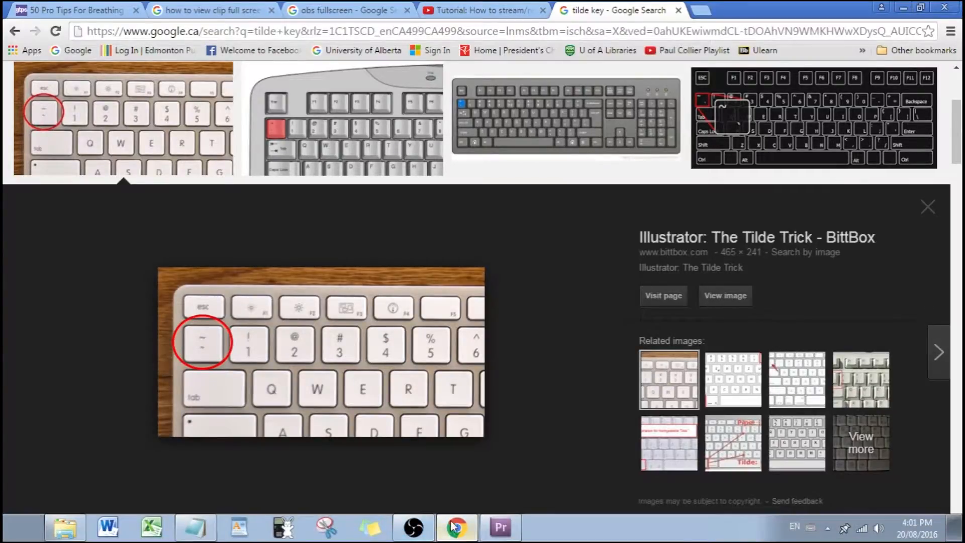
left_click(501, 529)
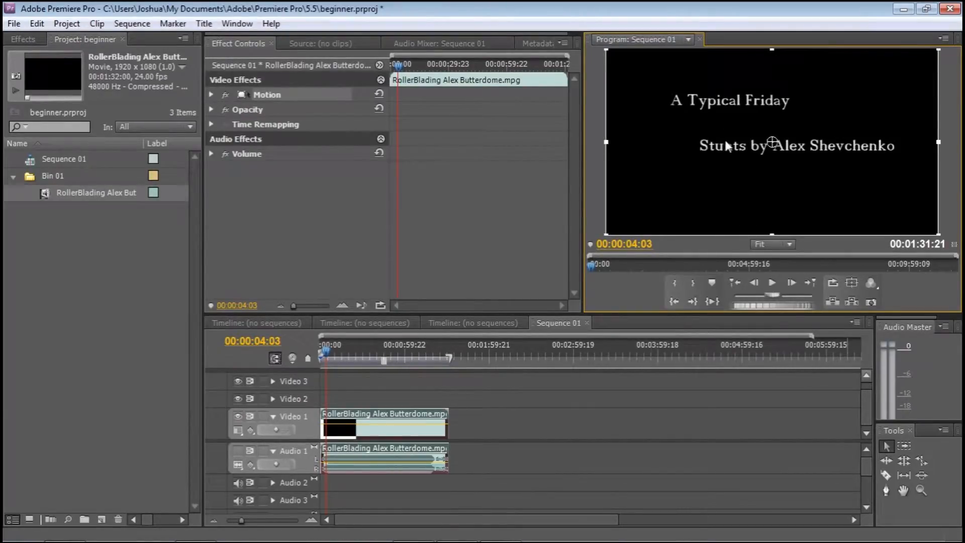
Maximize the Program monitor, play the sequence to about 00:00:06:20, and restore the normal layout.
key("grave")
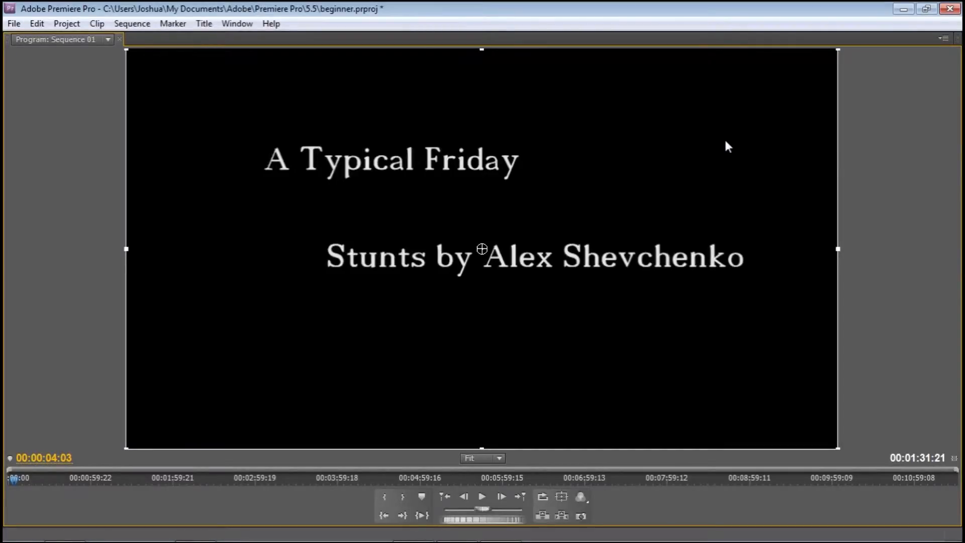
key("space")
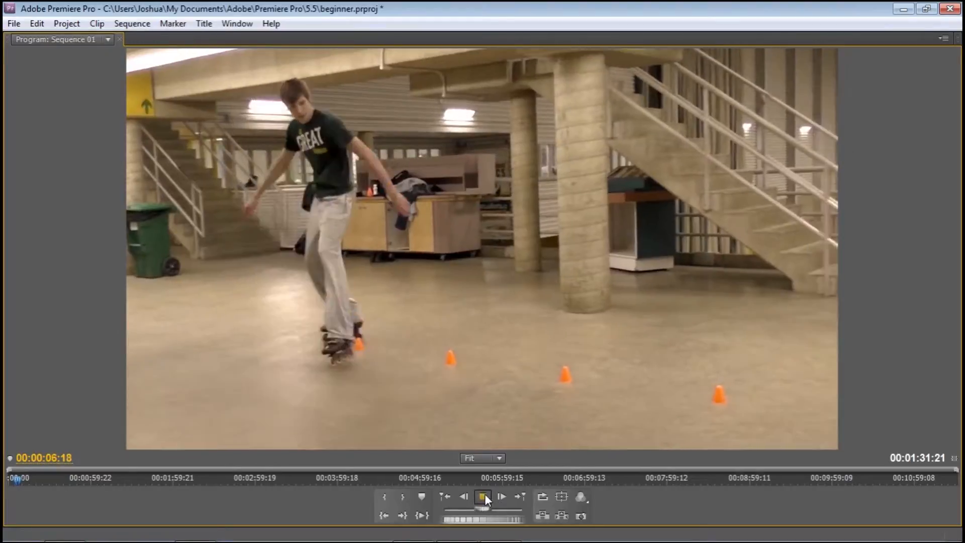
left_click(484, 497)
key("grave")
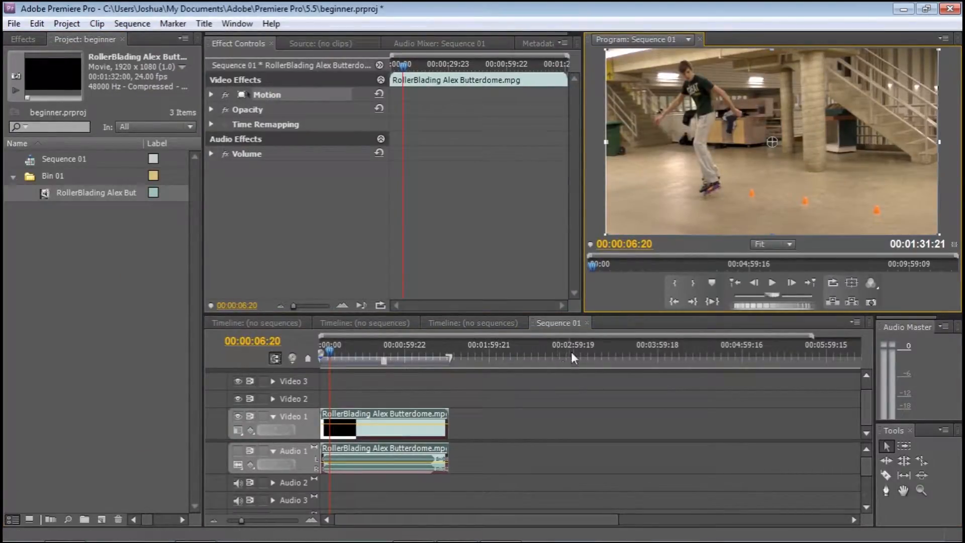
Maximize the Sequence 01 timeline to view all its tracks and restore the normal layout.
left_click(560, 321)
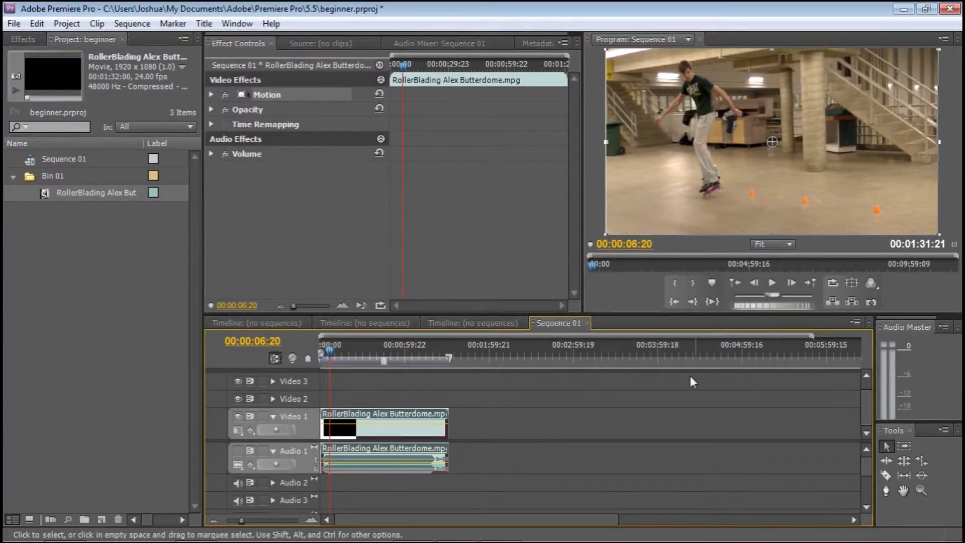
key("grave")
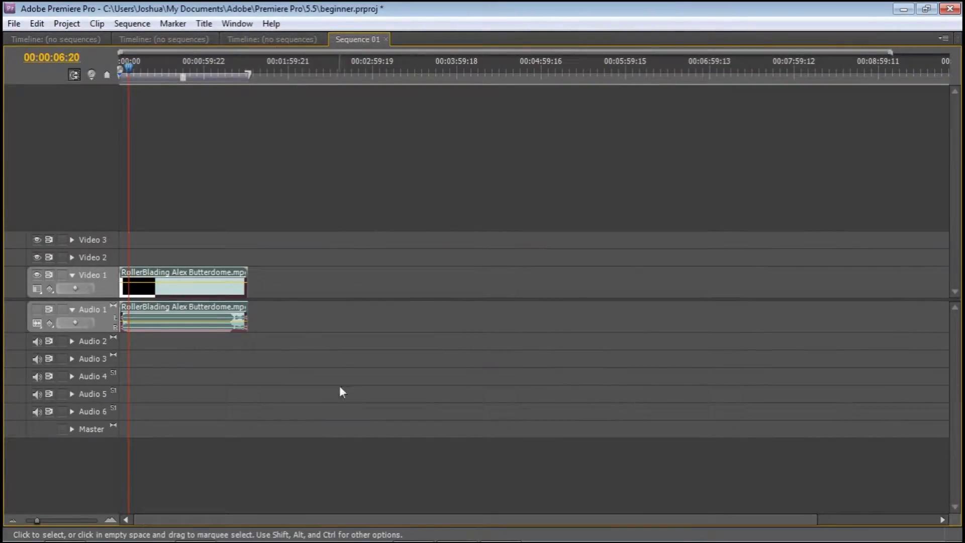
key("grave")
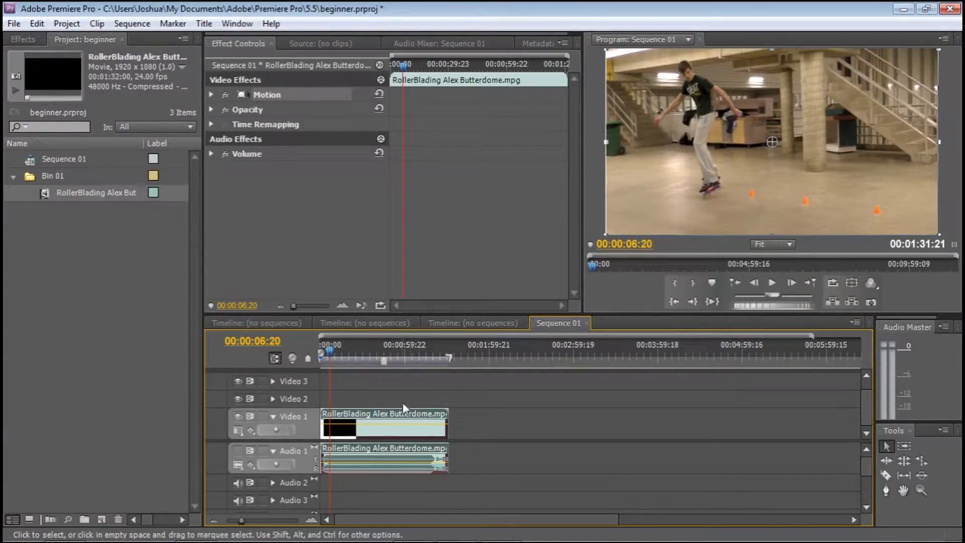
Move the playhead to 00:00:27:23 and check whether the Tools panel is enabled.
mouse_move(362, 367)
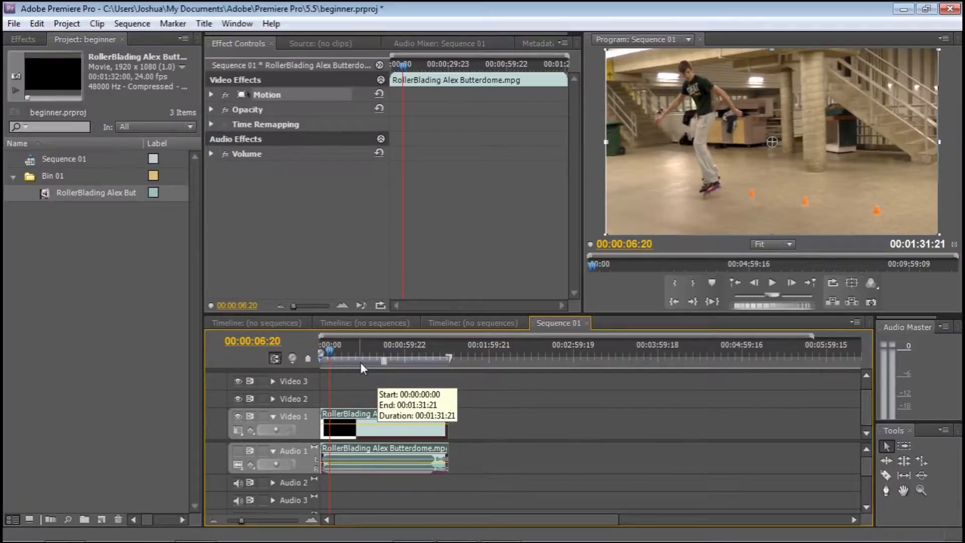
left_click(360, 363)
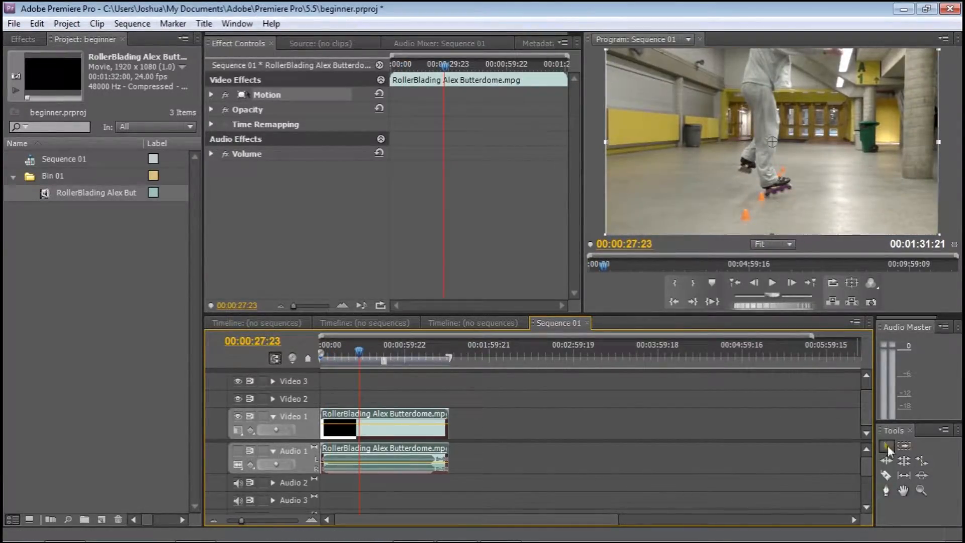
left_click(237, 24)
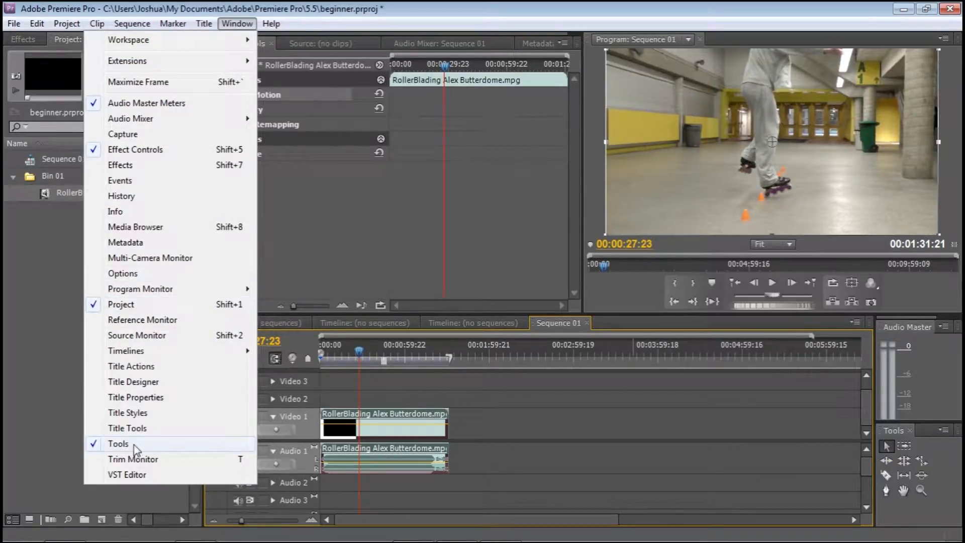
left_click(711, 439)
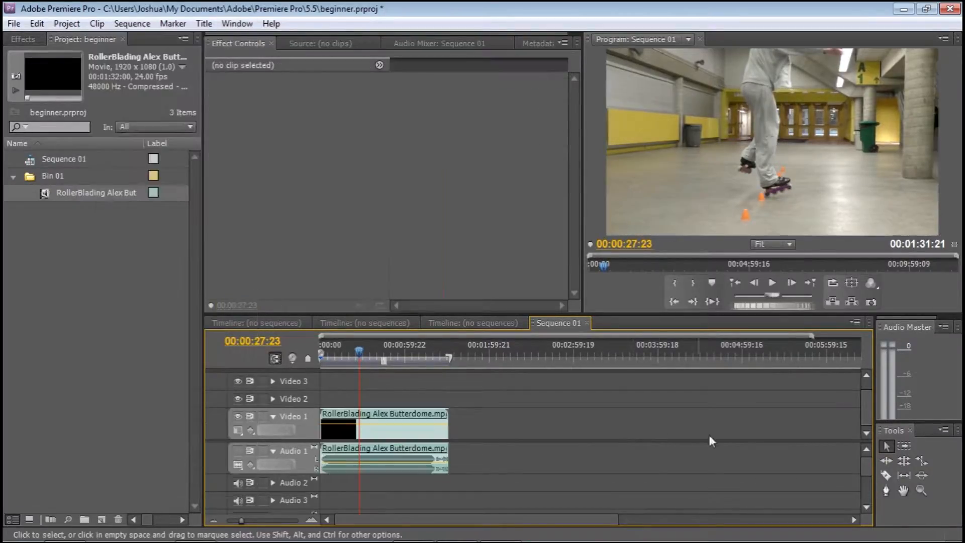
Split the RollerBlading clip at about 00:00:40:23 with the Razor tool and return to the Selection tool.
left_click(892, 479)
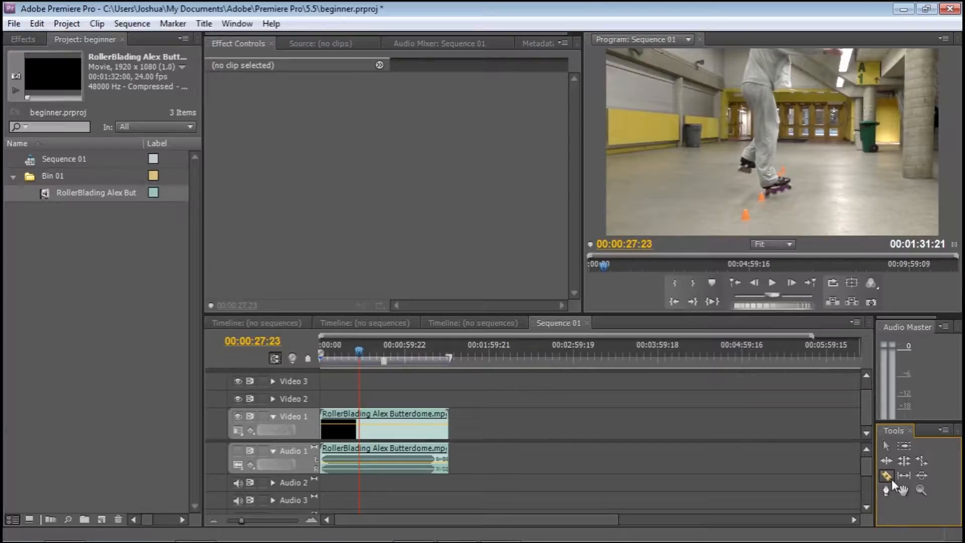
left_click(378, 424)
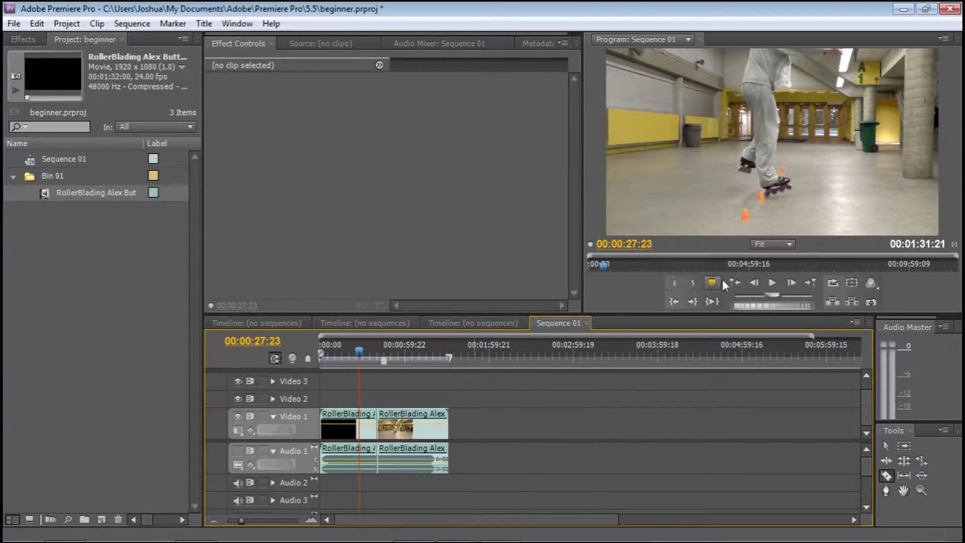
left_click(887, 445)
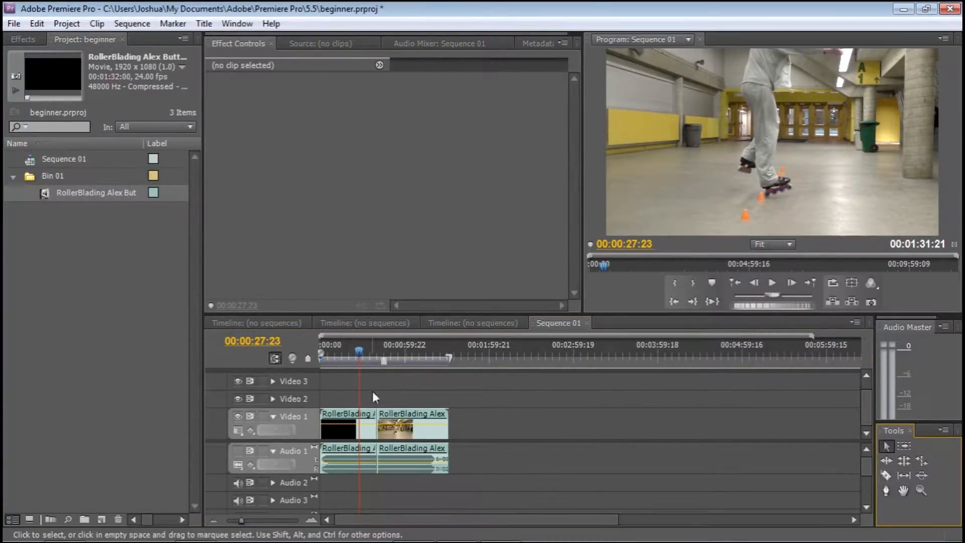
Move the second clip segment along the tracks to open a gap, and return it against the first segment.
left_click_drag(400, 434, 476, 433)
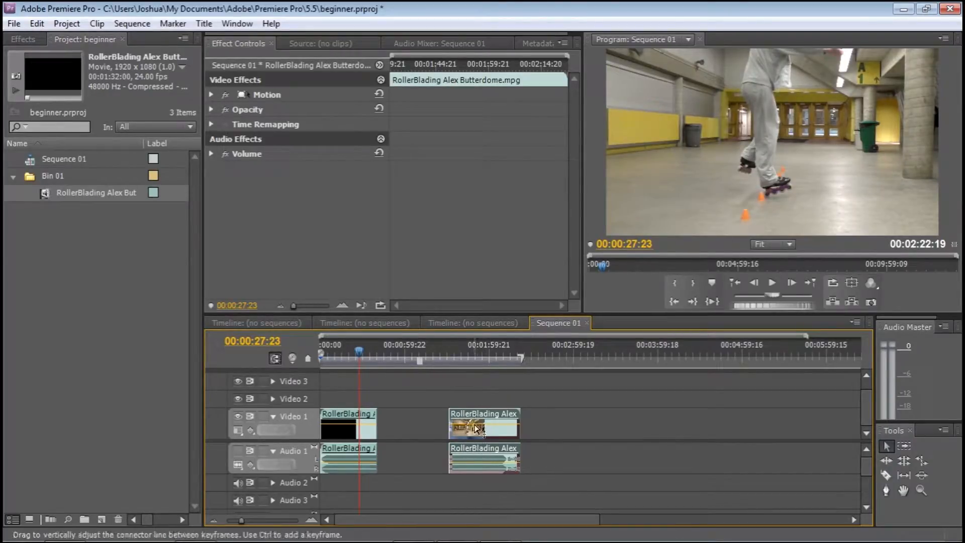
left_click_drag(484, 432, 405, 430)
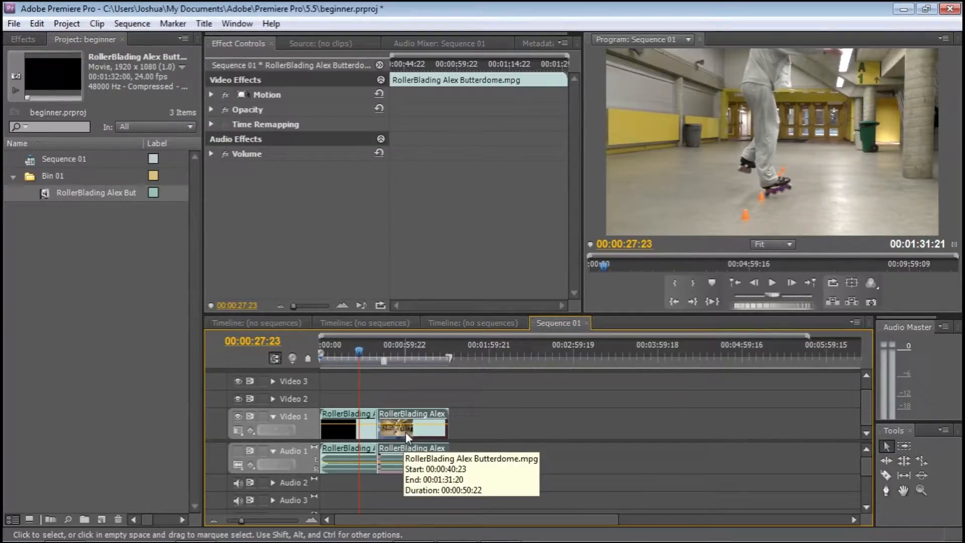
Unlink the second clip segment's video from its audio and move only the video later on Video 1, opening a gap.
right_click(405, 433)
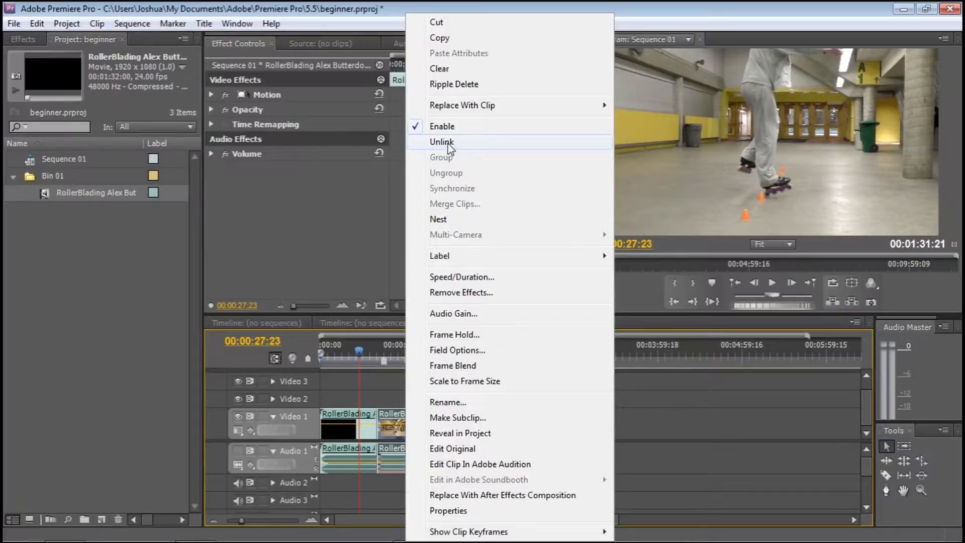
left_click(473, 146)
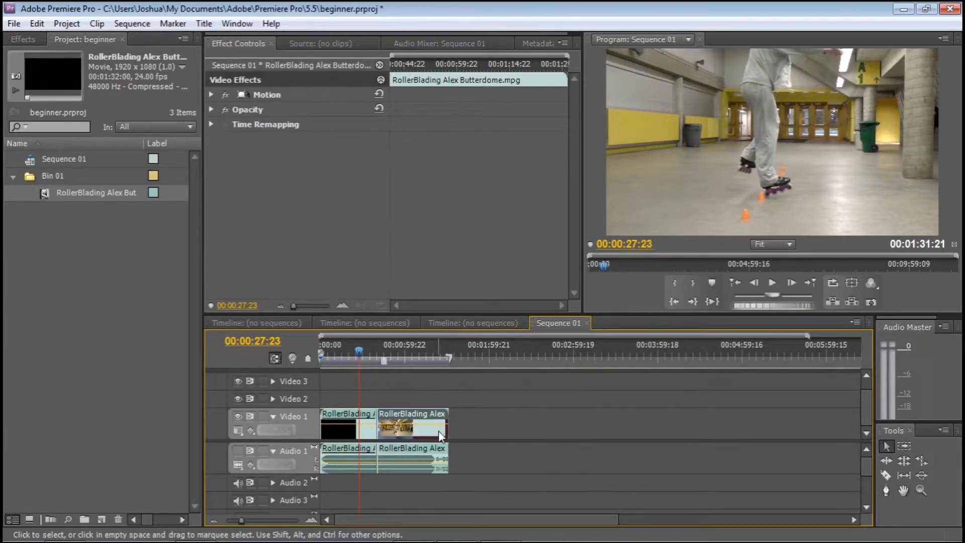
left_click_drag(440, 431, 484, 431)
Split the unlinked second audio segment near its middle with the Razor tool, and return the moved video segment against the first one.
left_click(886, 475)
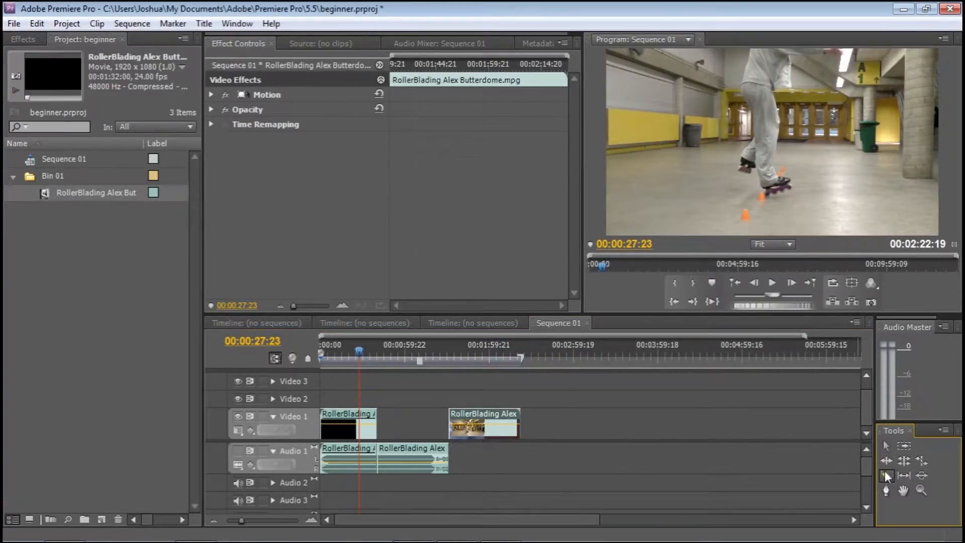
left_click(410, 453)
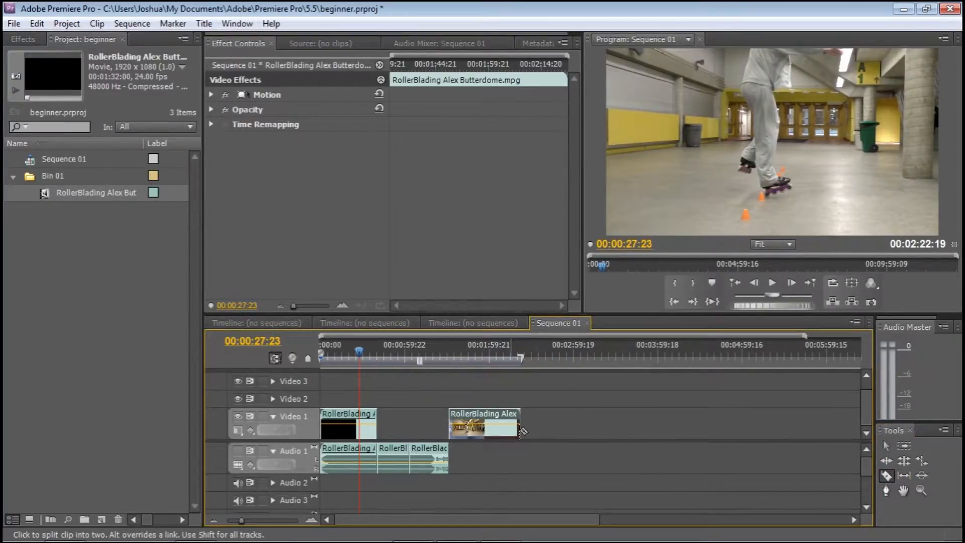
left_click(887, 447)
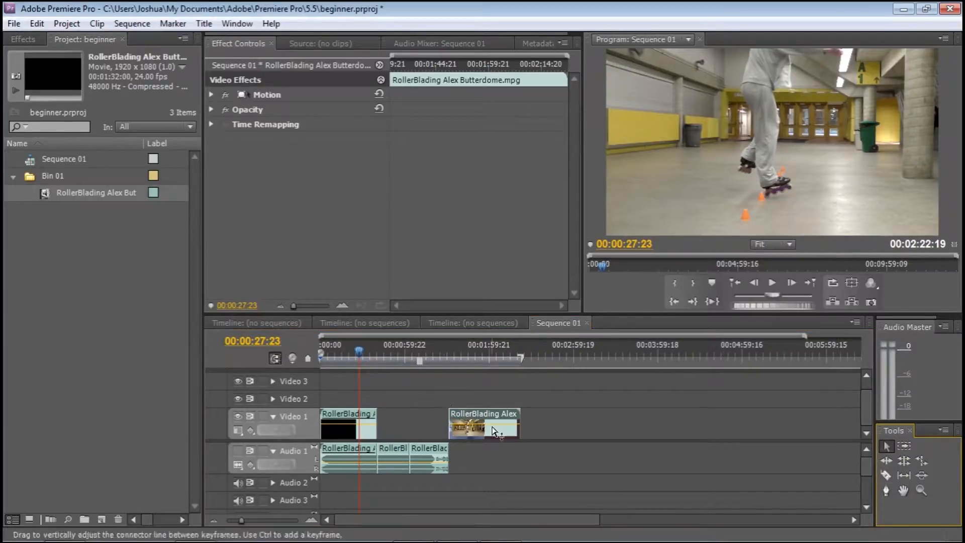
left_click_drag(478, 429, 409, 427)
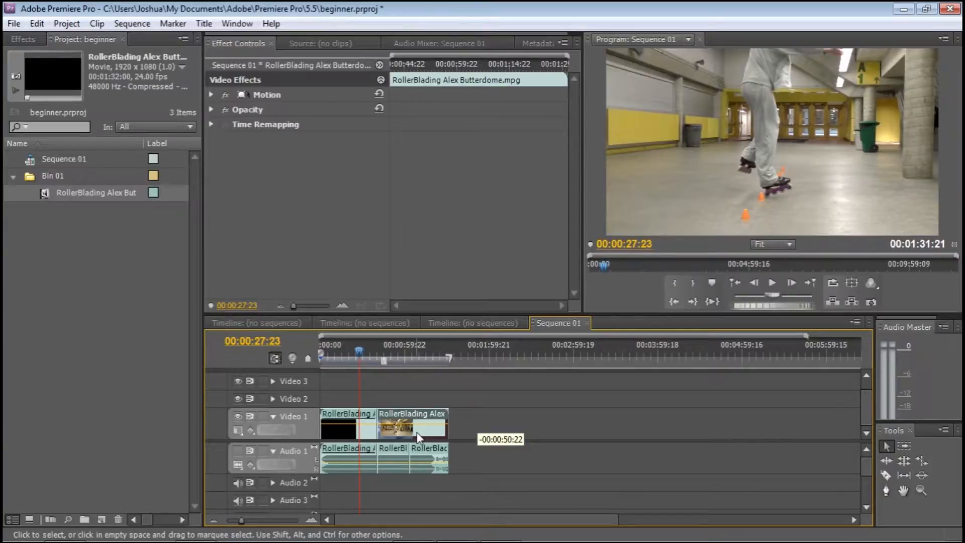
Split the first RollerBlading segment at about 00:00:19:00 with the Razor tool and return to the Selection tool.
left_click(887, 476)
left_click(348, 426)
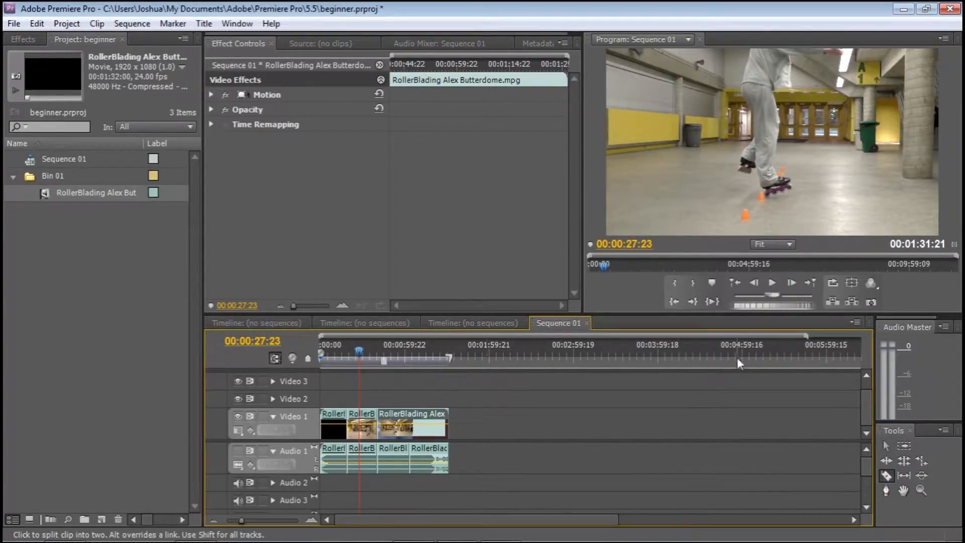
left_click(887, 446)
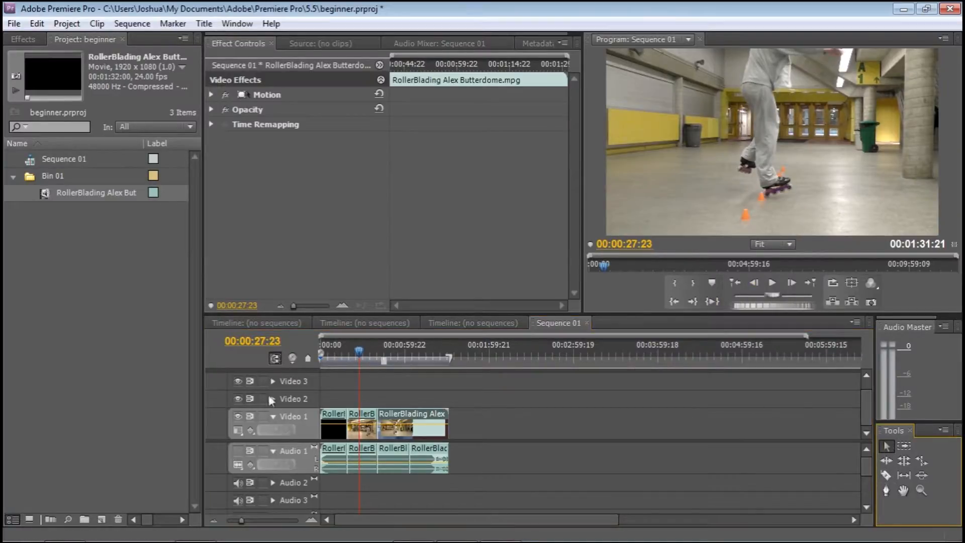
Clear the short middle segment between 00:00:19:00 and 00:00:40:22, leaving its space empty.
left_click(360, 432)
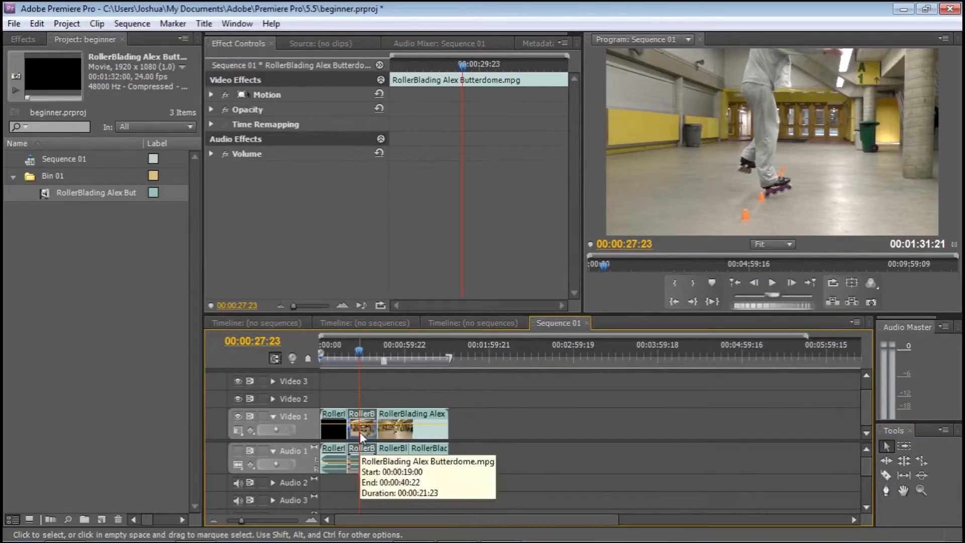
right_click(360, 432)
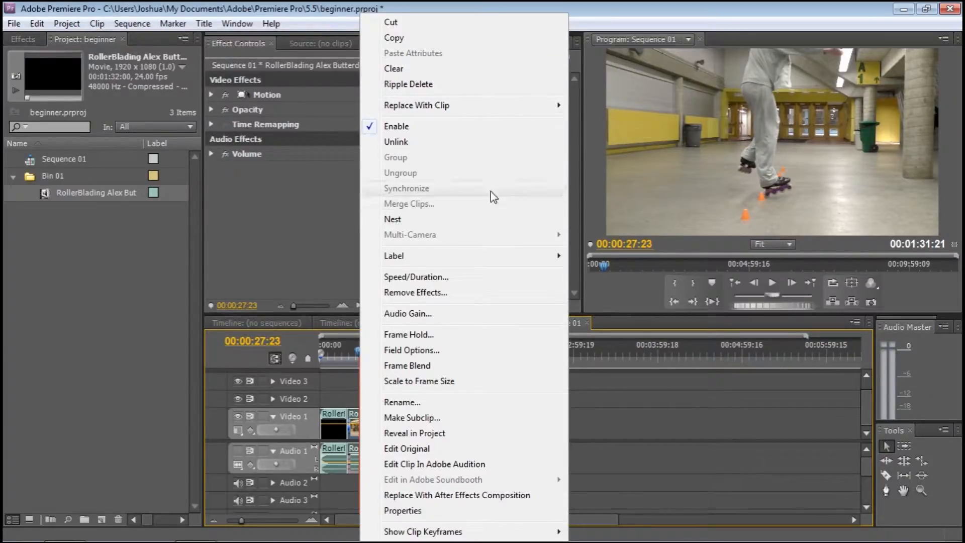
left_click(393, 68)
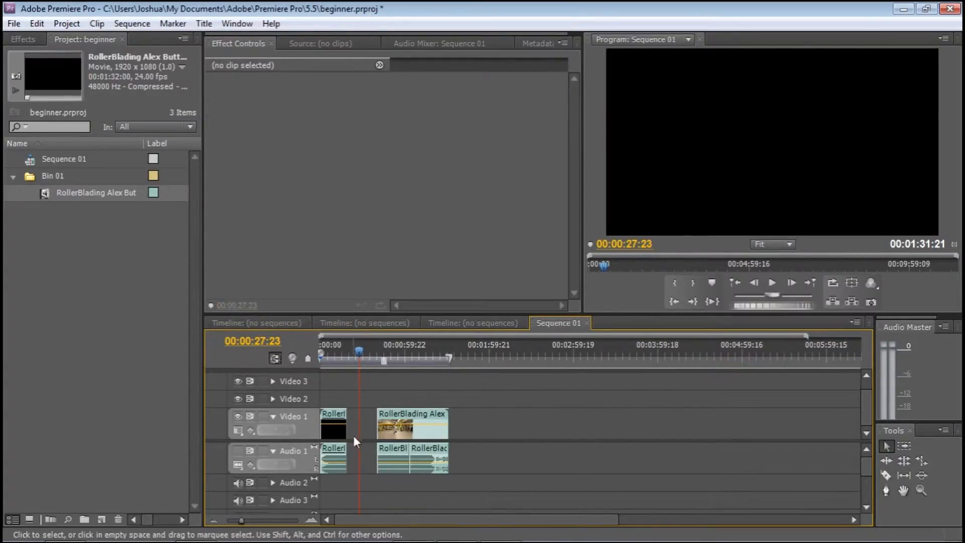
Play the sequence into the gap after the first segment, and undo the clearing of the middle segment.
left_click(341, 359)
key("space")
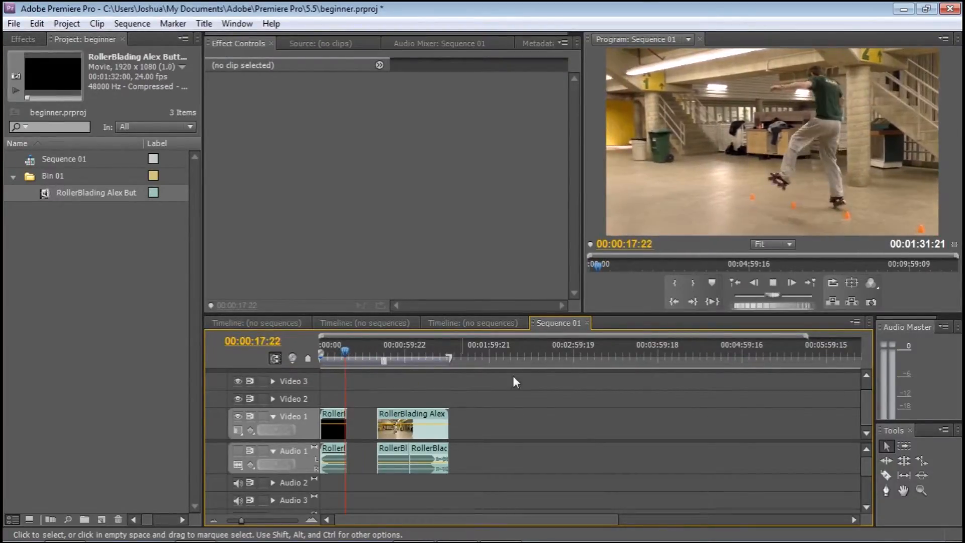
left_click(802, 135)
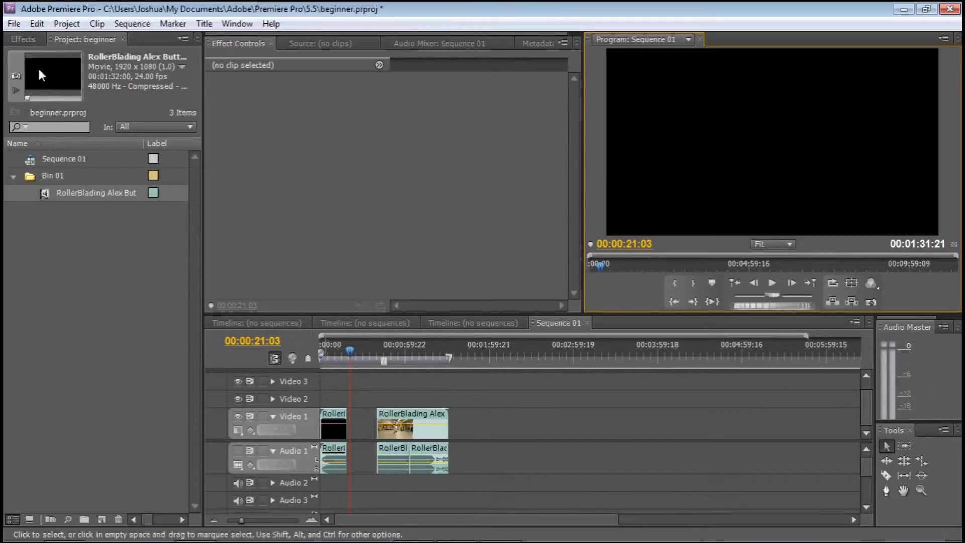
left_click(35, 23)
left_click(37, 103)
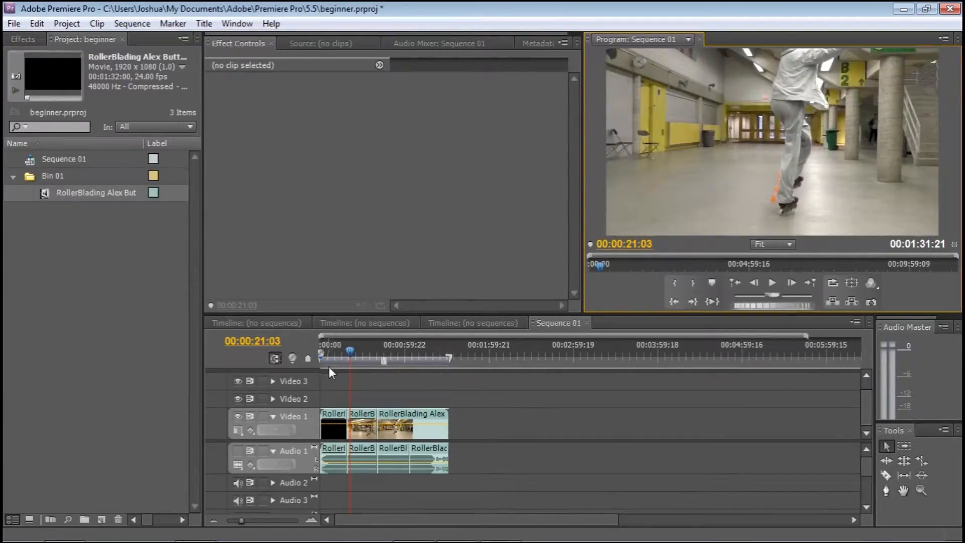
Ripple delete the middle segment so the following clips close the gap, and undo the deletion.
left_click(366, 433)
right_click(366, 434)
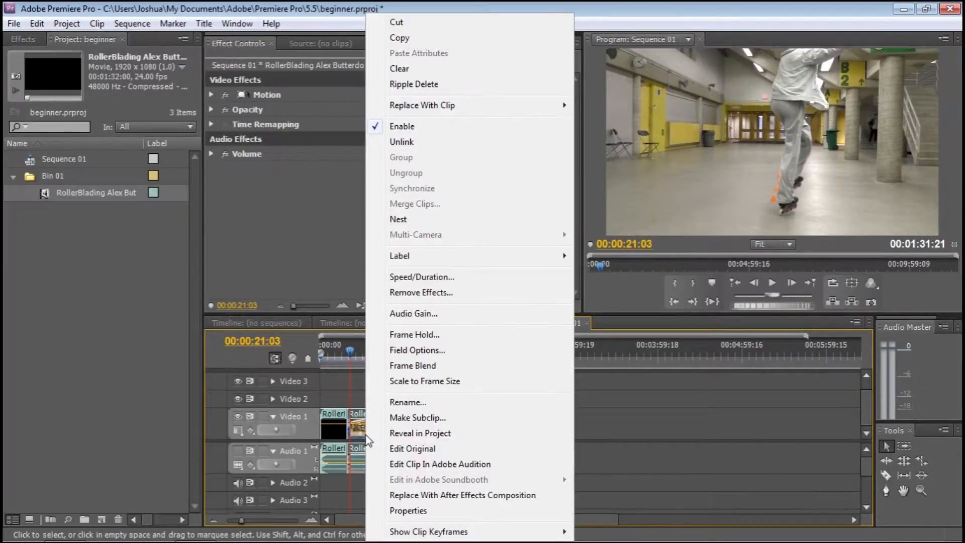
left_click(425, 89)
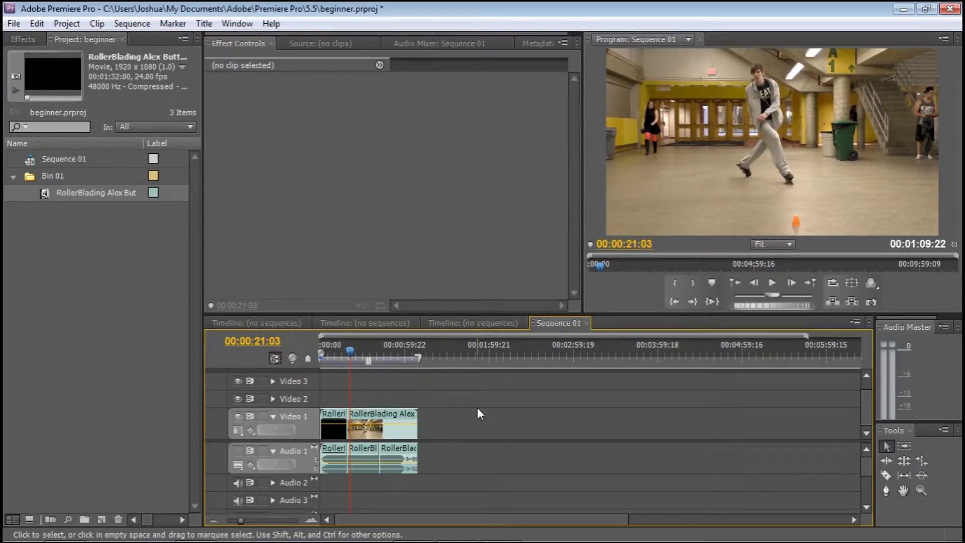
key("ctrl+shift+v")
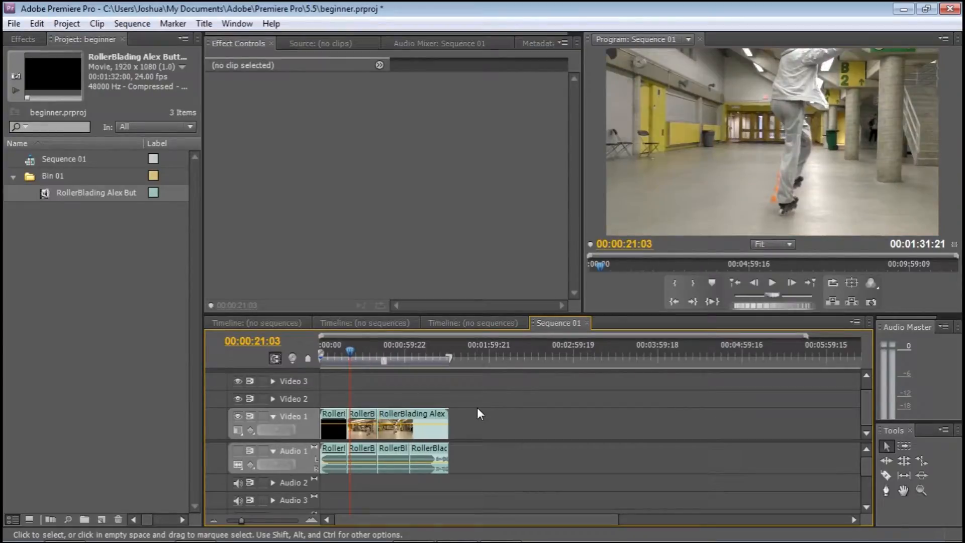
Redo the ripple delete of the middle segment and undo it again.
left_click(36, 24)
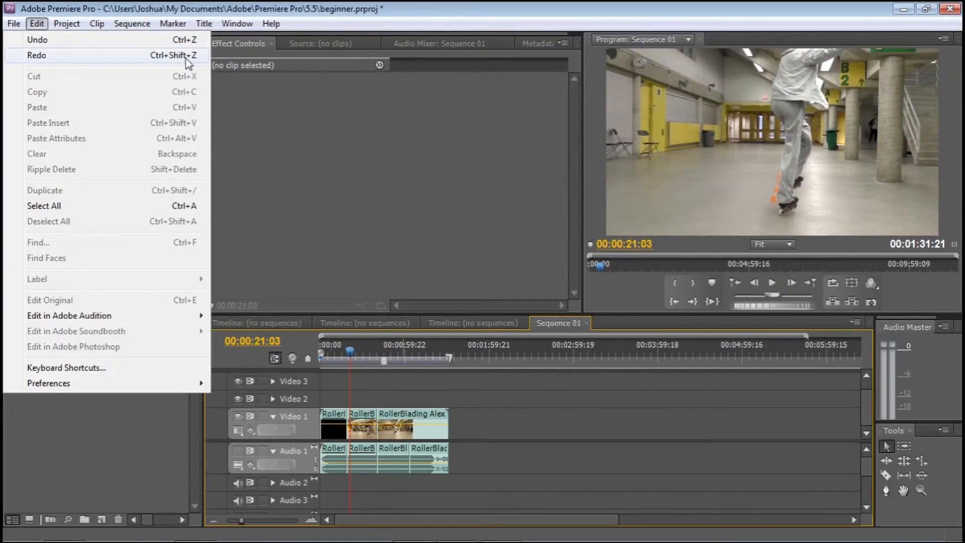
left_click(460, 384)
key("ctrl+z")
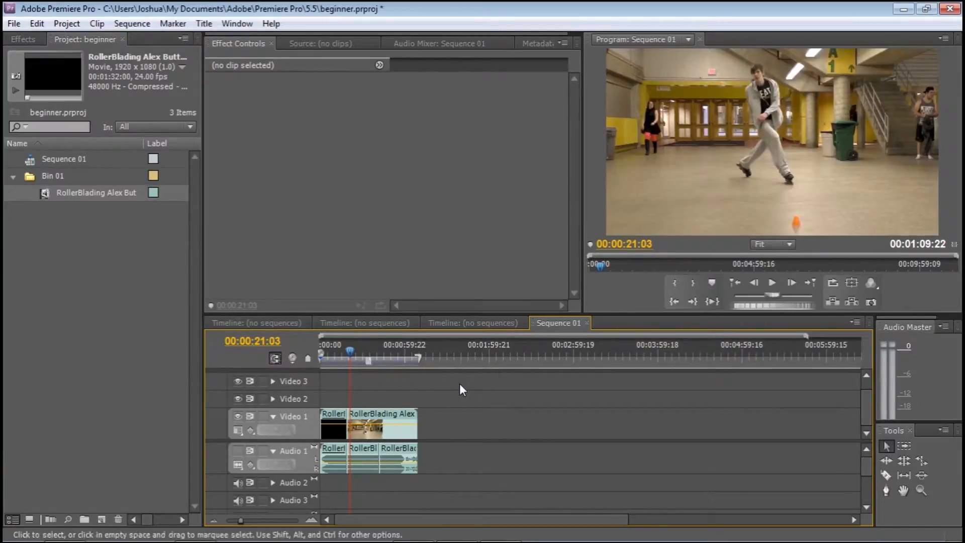
key("ctrl+shift+z")
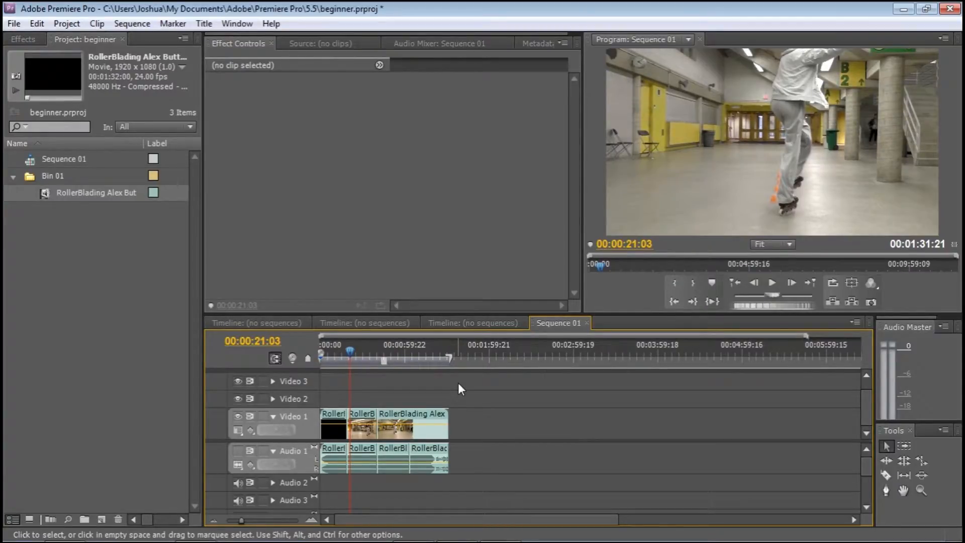
Show the Effects list and expand the Dissolve group under Video Transitions.
left_click(28, 43)
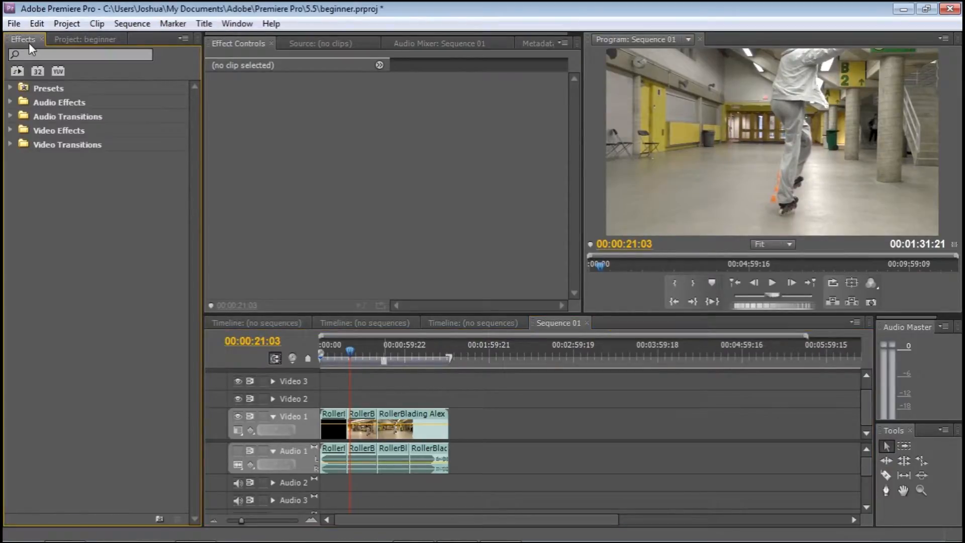
left_click(237, 23)
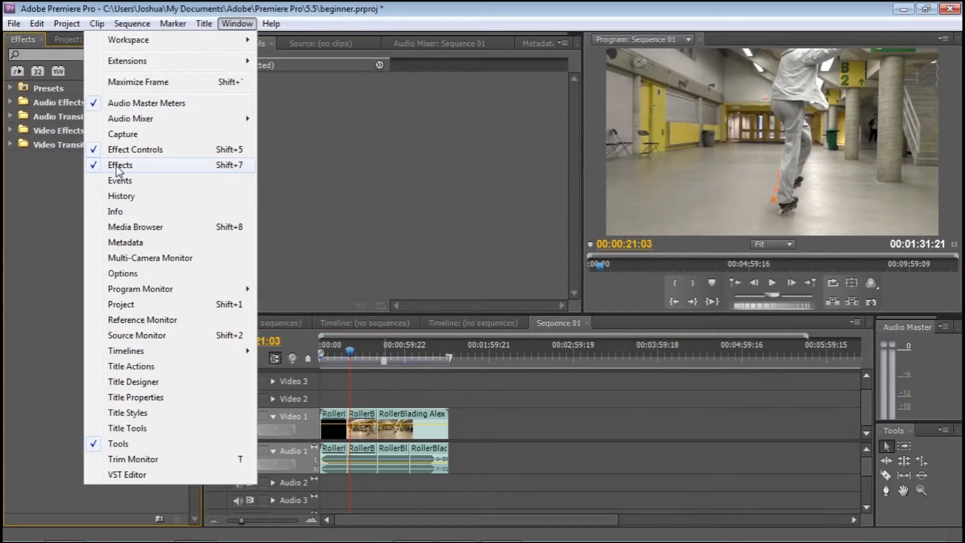
left_click(151, 165)
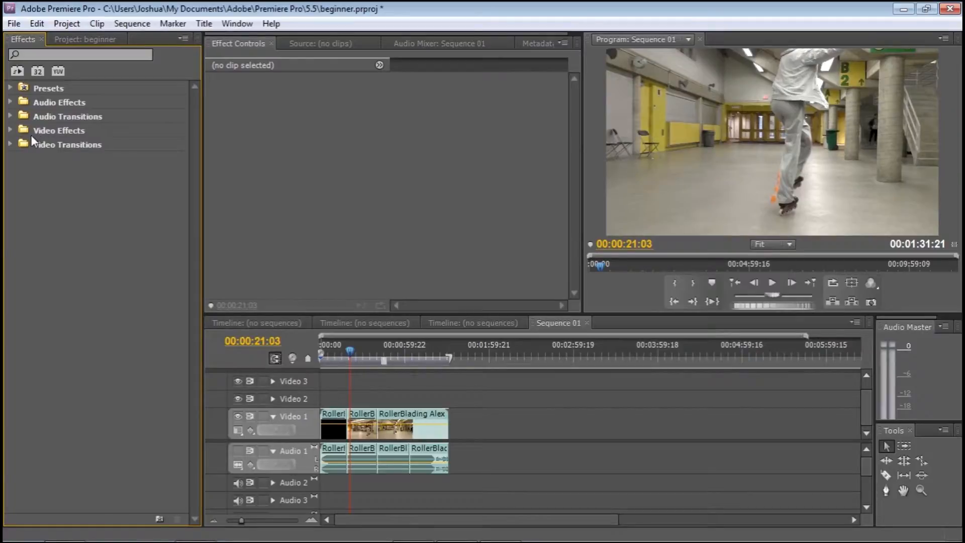
left_click(10, 145)
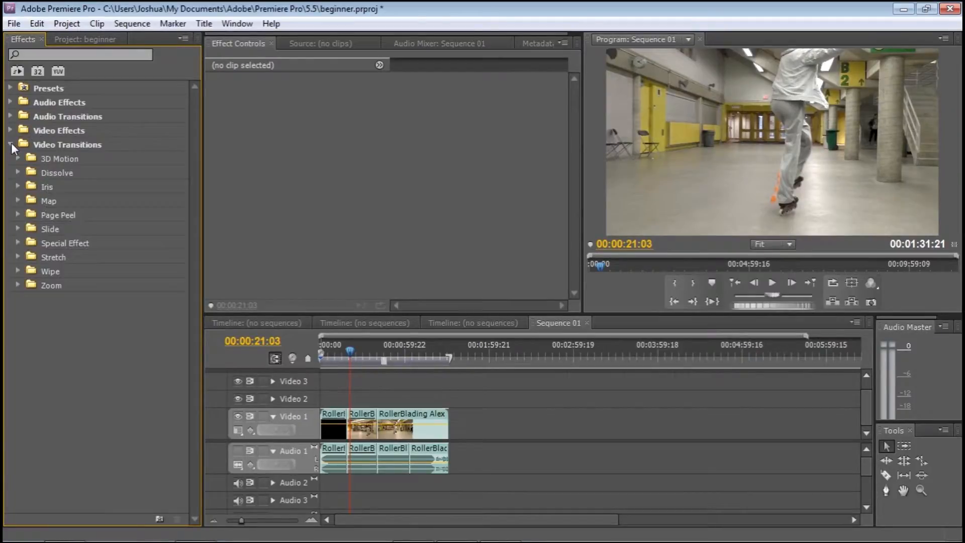
left_click(18, 172)
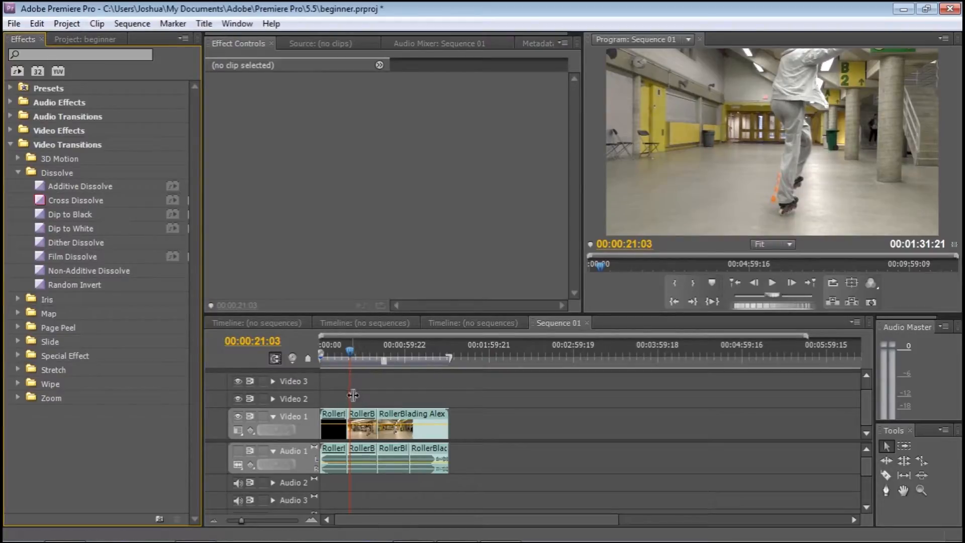
Examine the cut between the first and second segments at a closer timeline scale, scrubbing the playhead around 00:00:19:10.
left_click_drag(240, 522, 245, 520)
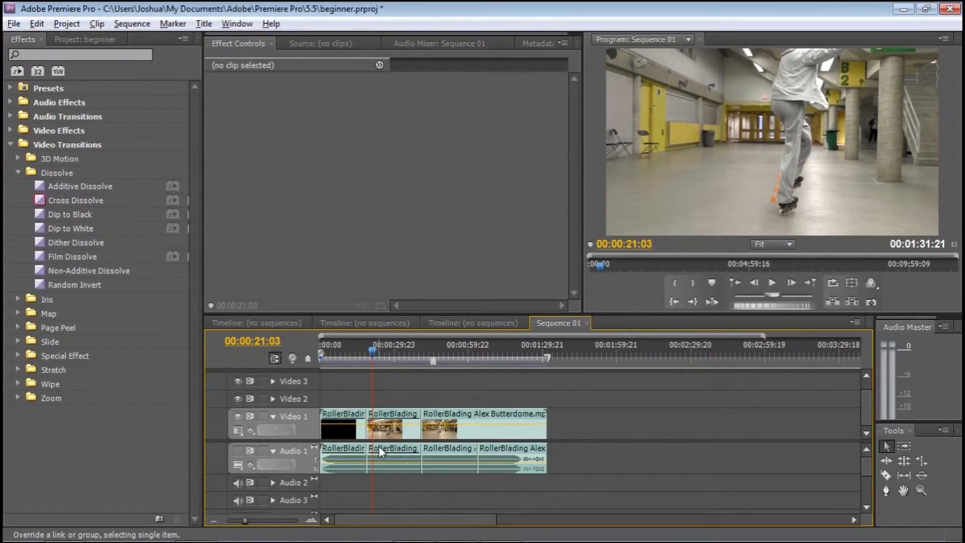
scroll(379, 445, "down", 2)
scroll(379, 447, "up", 1)
scroll(379, 447, "down", 1)
scroll(379, 446, "up", 3)
scroll(379, 447, "down", 3)
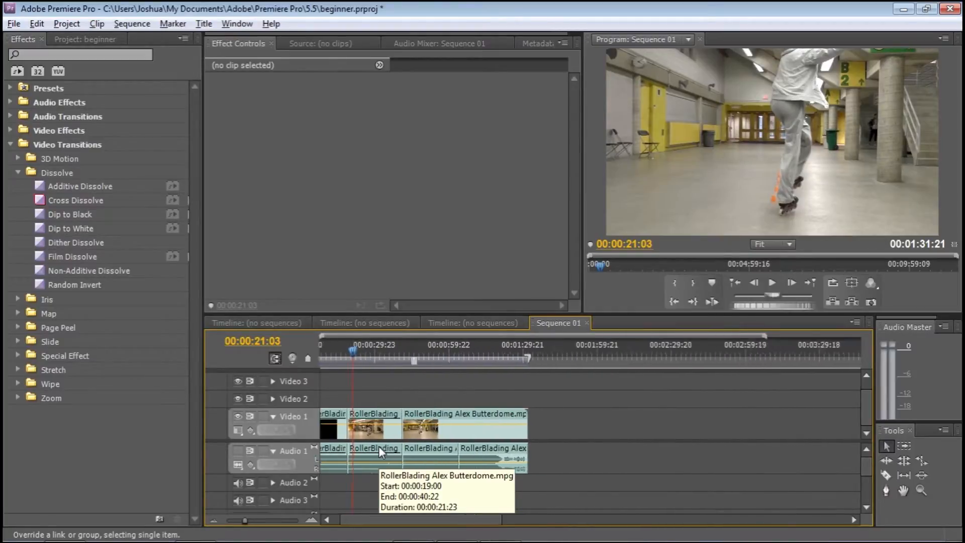
scroll(379, 446, "up", 3)
left_click_drag(368, 522, 358, 522)
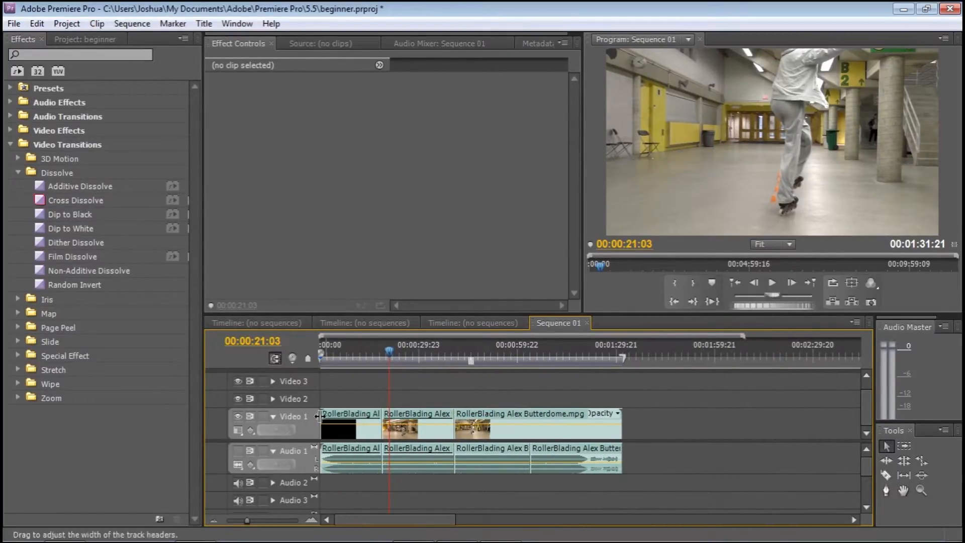
left_click(378, 358)
left_click_drag(378, 351, 378, 350)
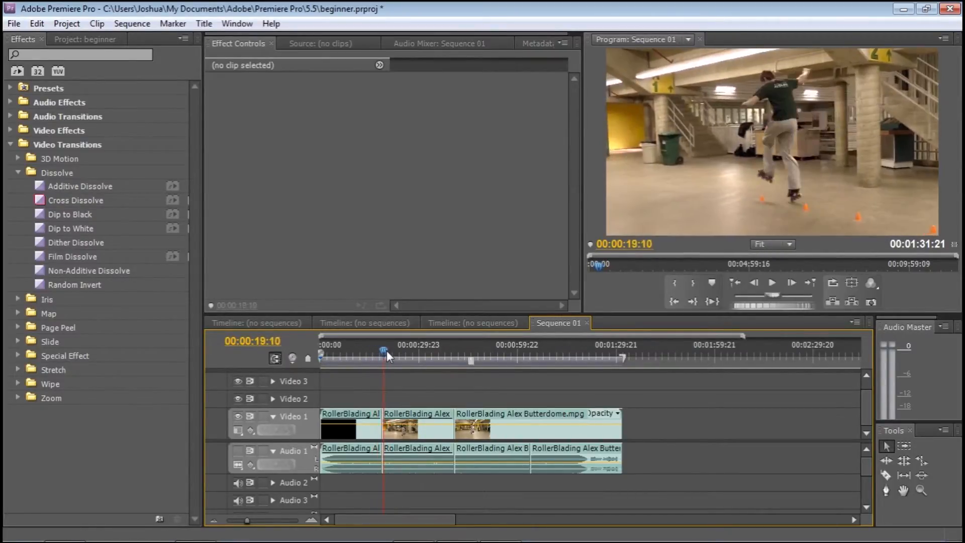
Move the middle segment past the end of the other clips, and place the last video segment against the first one.
left_click(422, 432)
left_click_drag(426, 430, 686, 428)
left_click_drag(529, 431, 454, 432)
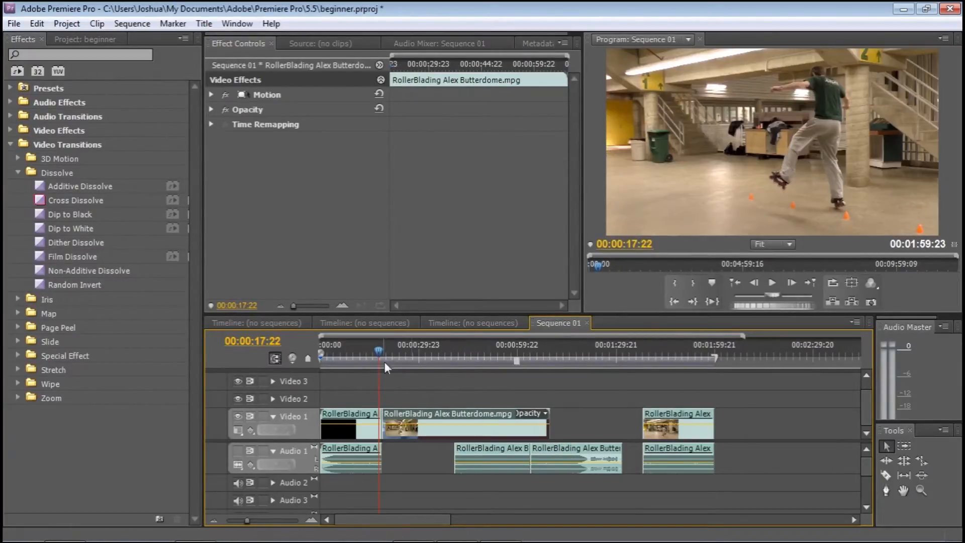
Apply a Cross Dissolve at the cut between the first two video segments and preview it from 00:00:18:04.
left_click_drag(376, 349, 378, 353)
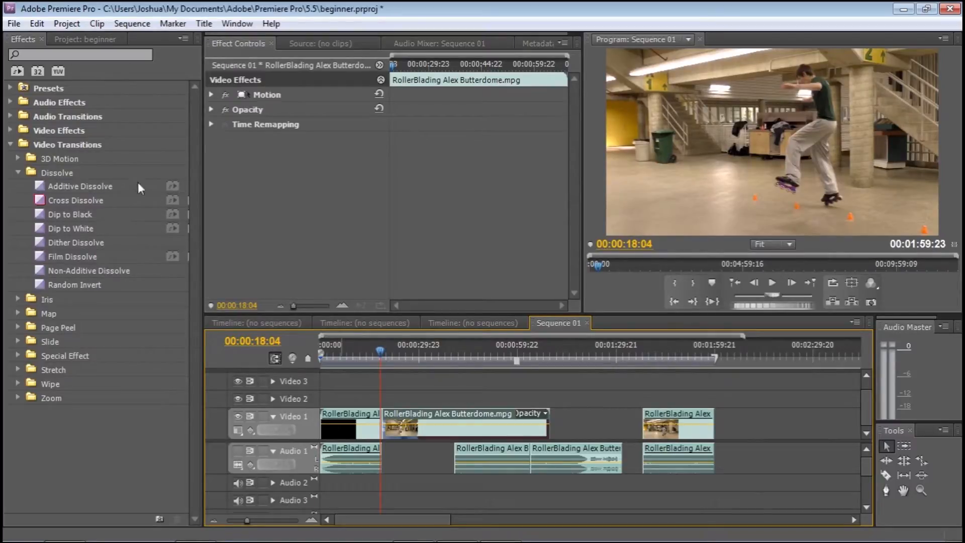
left_click_drag(87, 203, 384, 427)
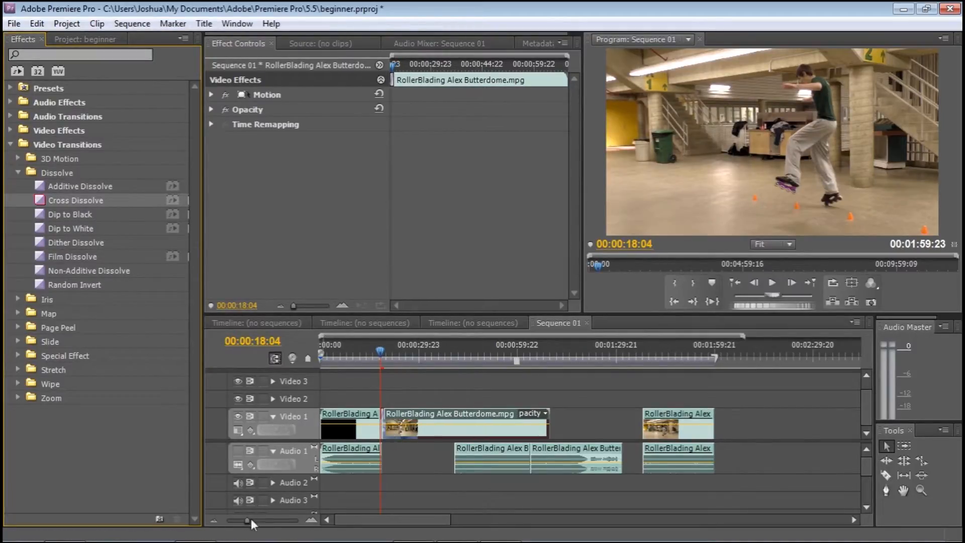
left_click_drag(252, 517, 270, 521)
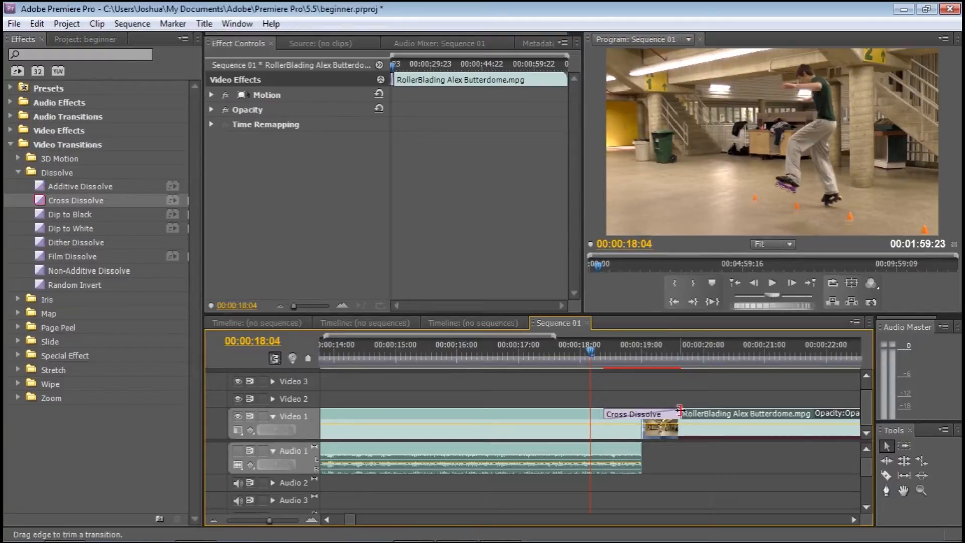
left_click(772, 282)
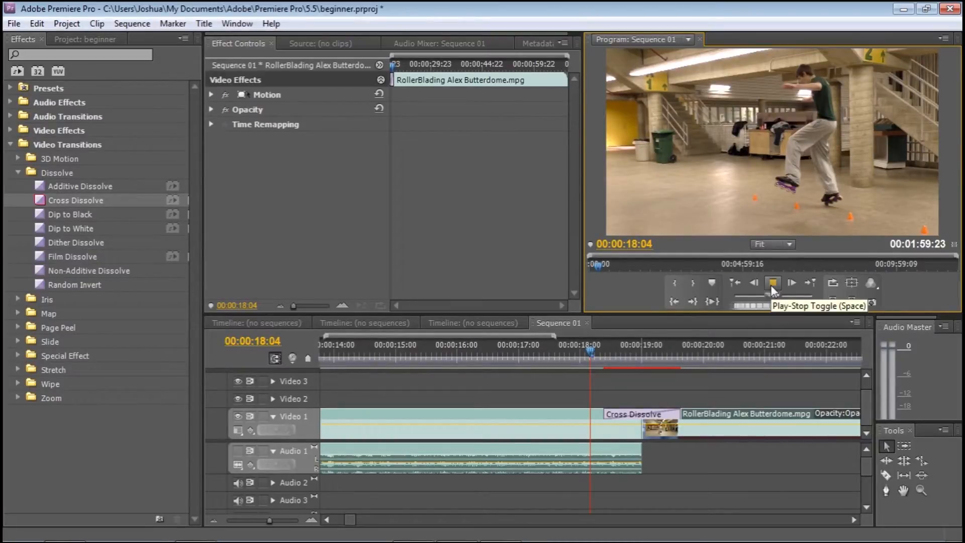
Extend the start of the Cross Dissolve back to a duration of about 00:00:03:13 and preview the longer transition.
left_click(610, 417)
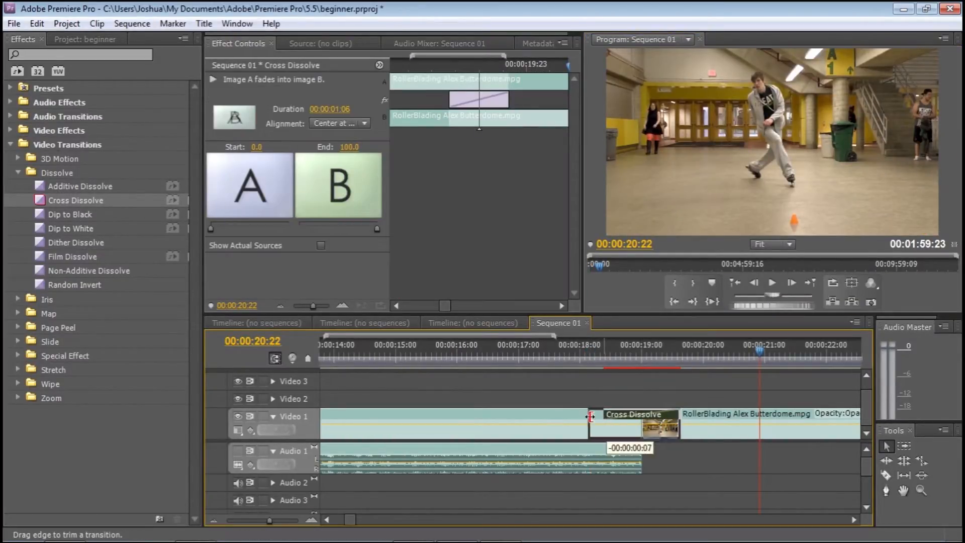
left_click_drag(590, 416, 463, 417)
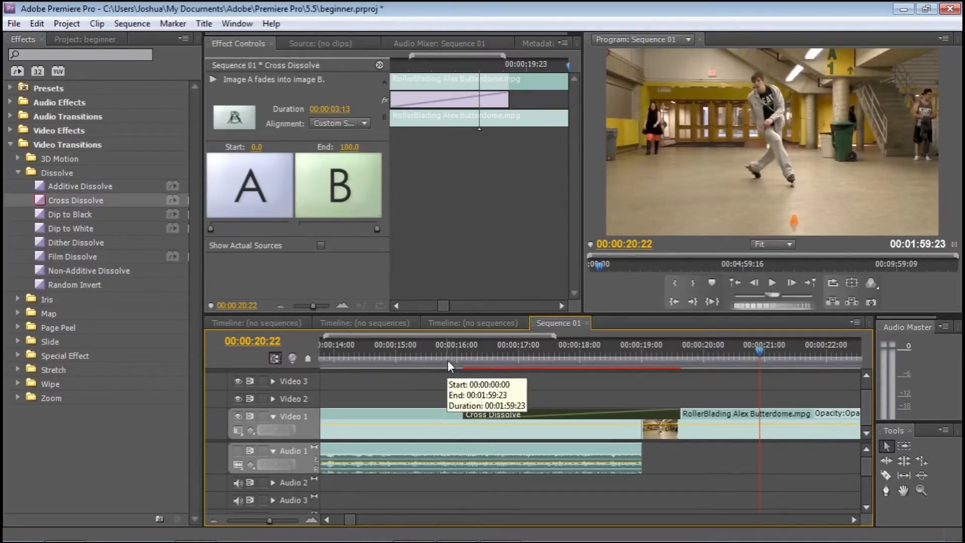
left_click(447, 360)
key("space")
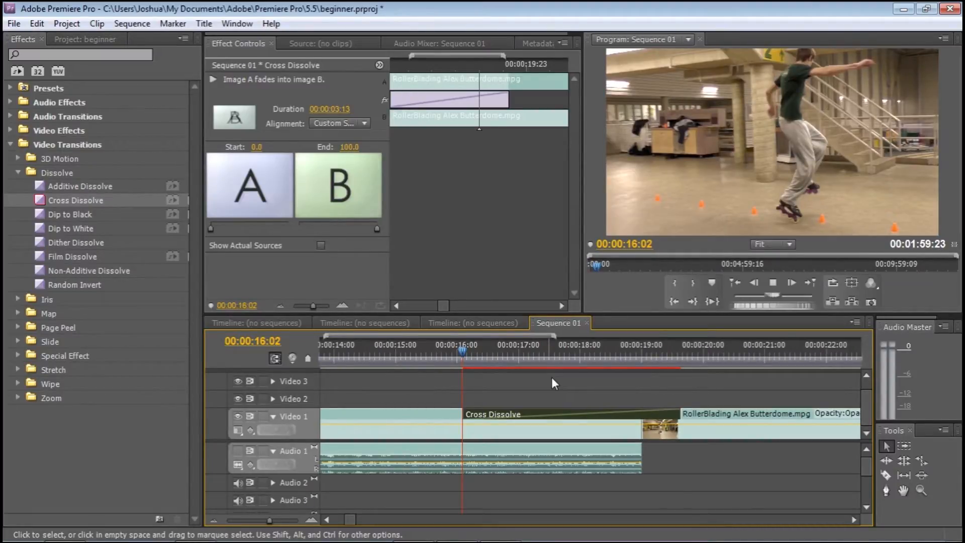
left_click(772, 283)
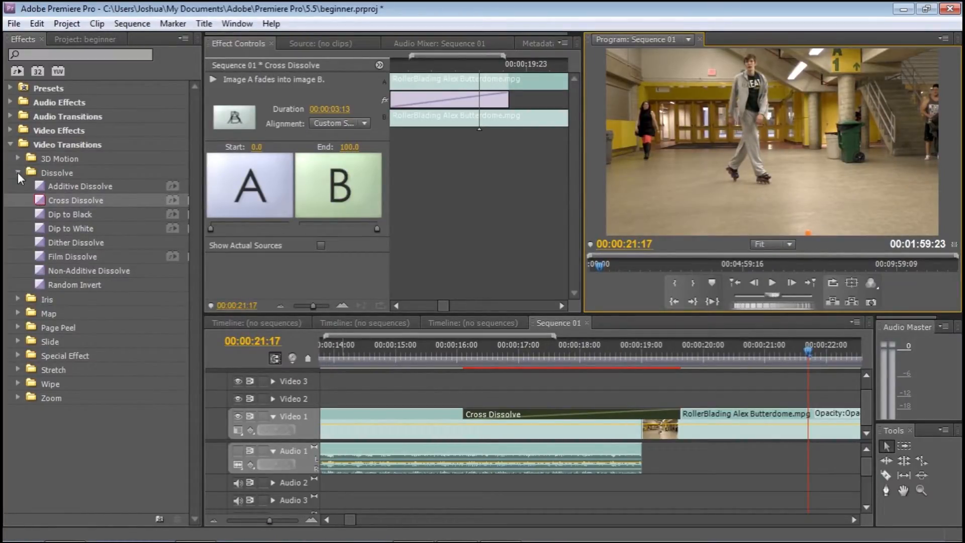
Collapse the Dissolve group and expand the Crossfade group under Audio Transitions.
left_click(18, 173)
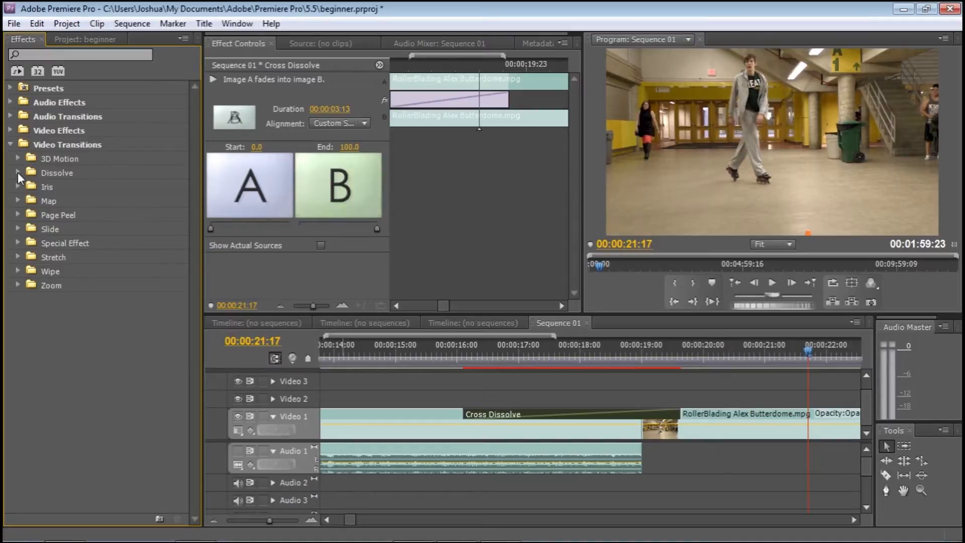
left_click(11, 116)
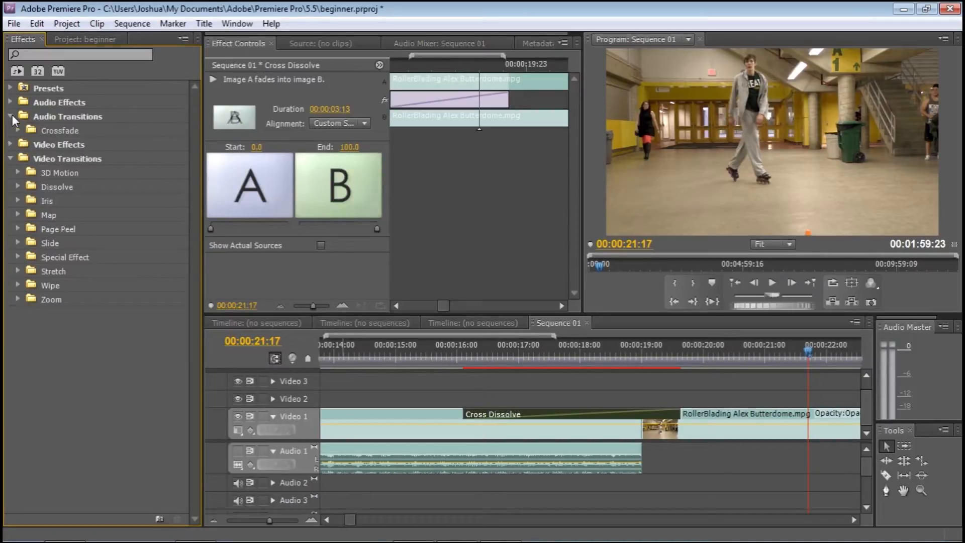
left_click(17, 130)
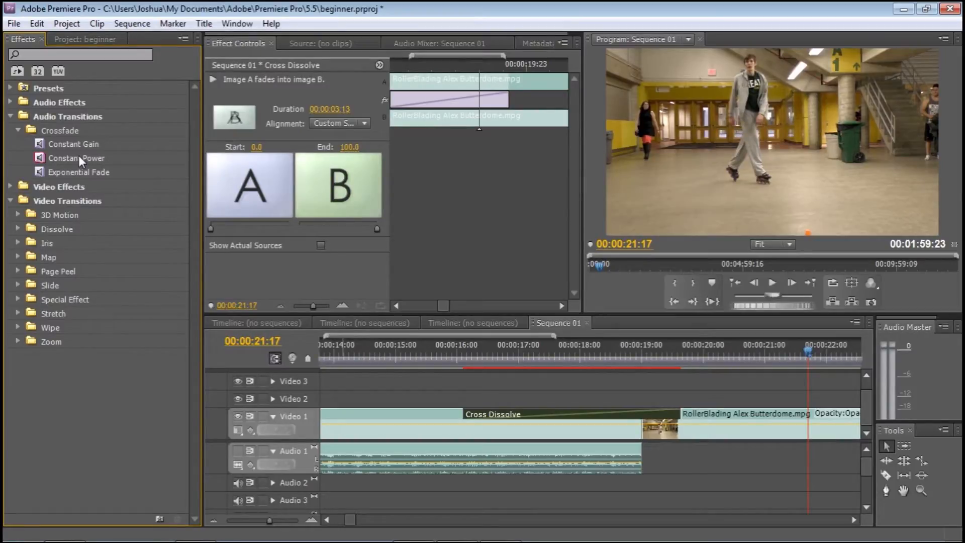
Shrink the second segment's picture to a Scale of about 68 with its Motion settings shown, and preview the result.
left_click(747, 153)
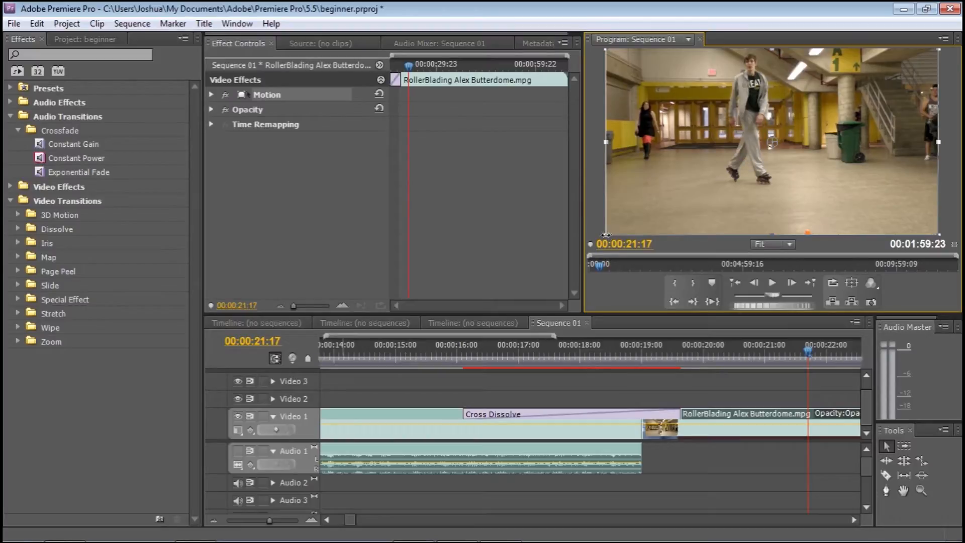
left_click(211, 110)
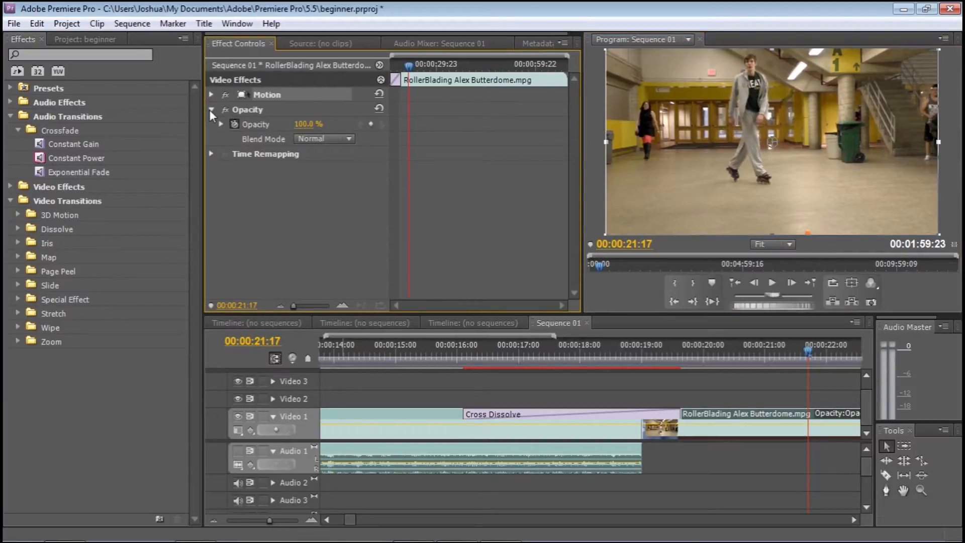
left_click(212, 110)
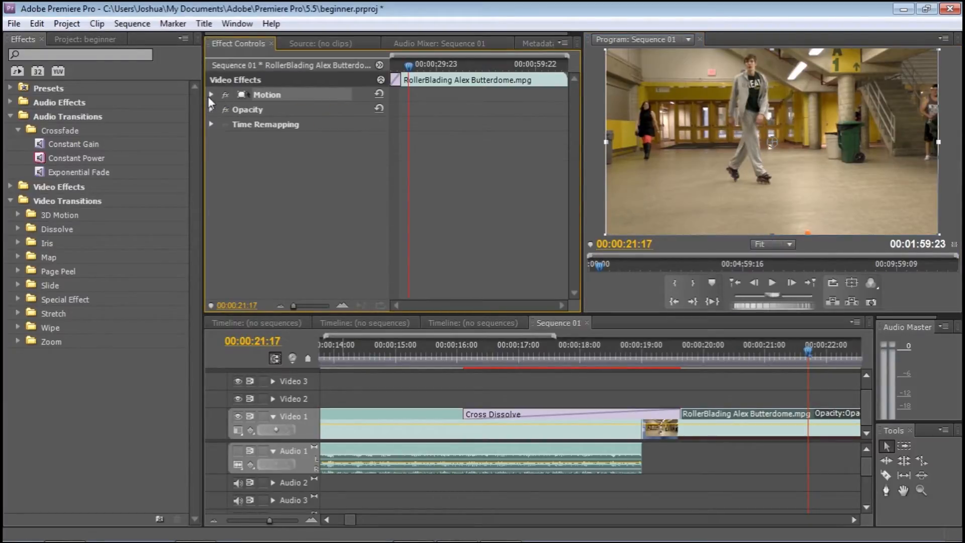
left_click(209, 95)
left_click_drag(606, 142, 653, 137)
left_click(633, 136)
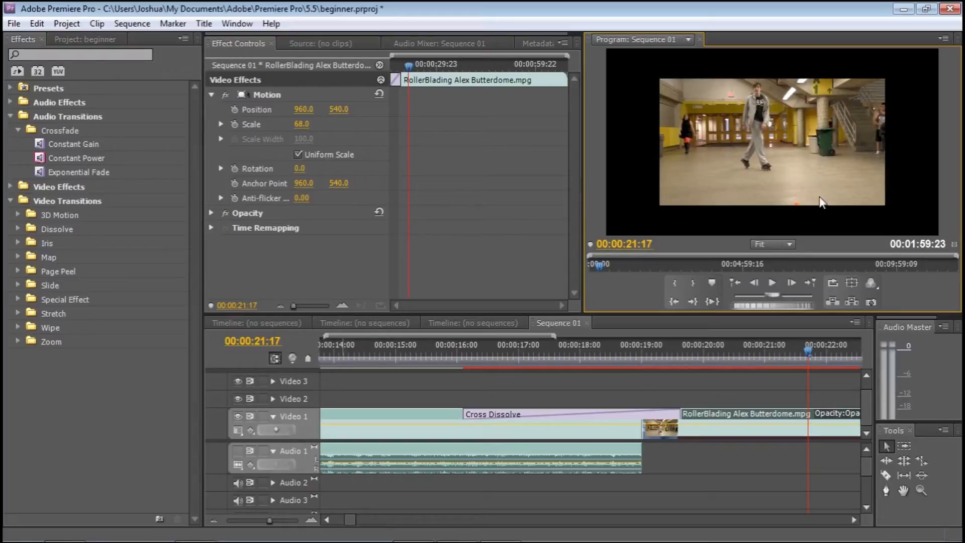
key("space")
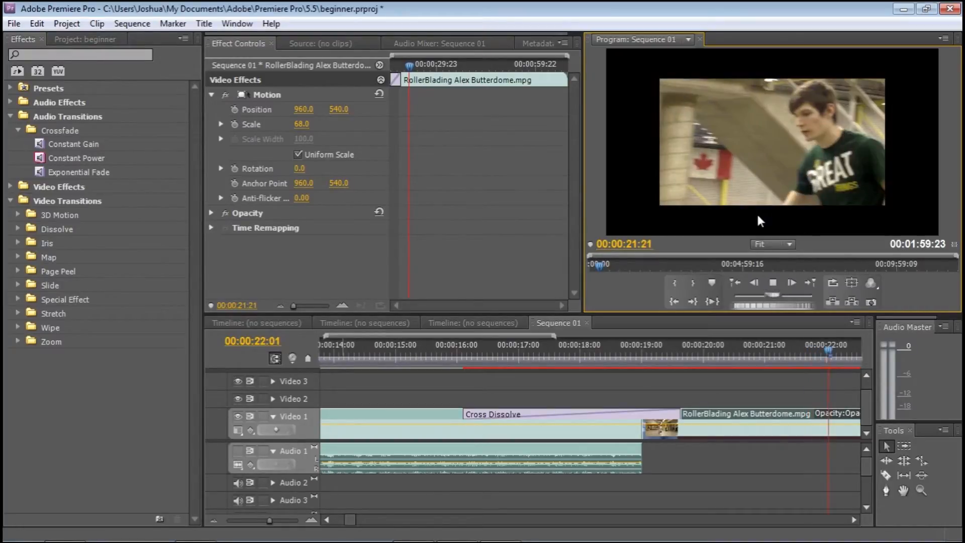
key("space")
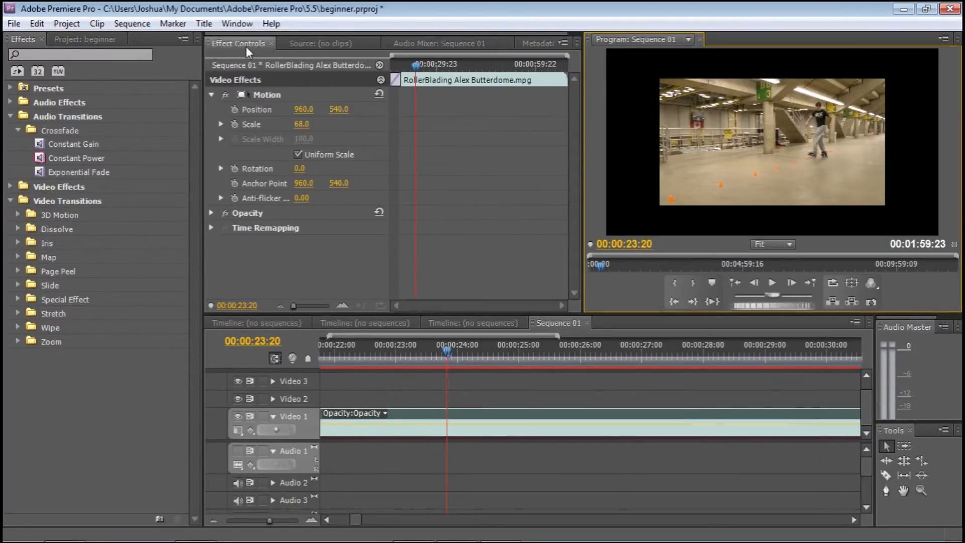
Set the second segment's Scale to 100 in its Motion settings.
left_click(237, 24)
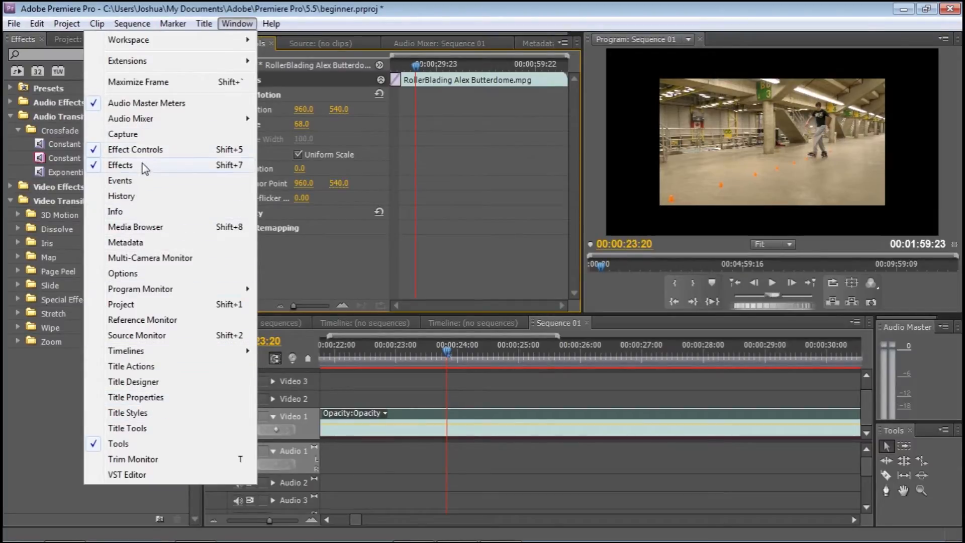
left_click(311, 62)
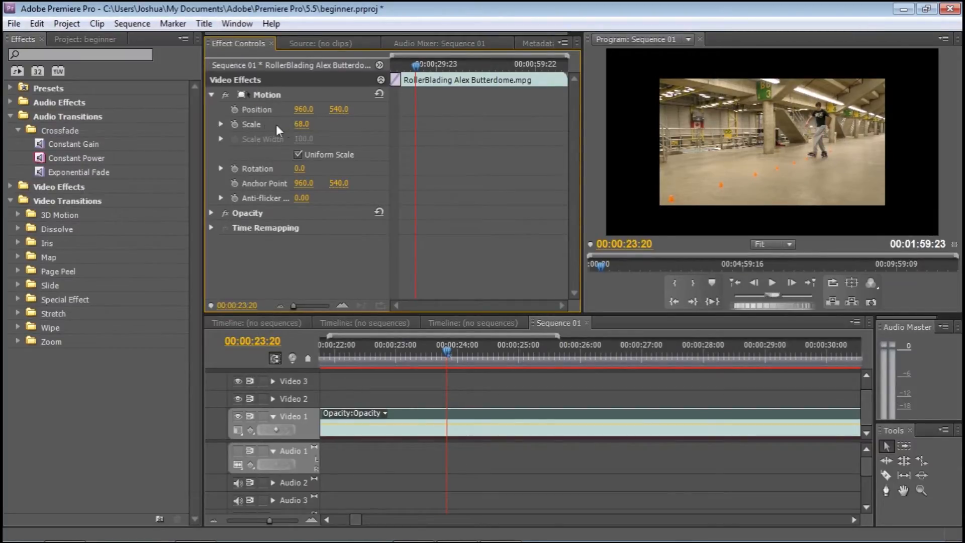
left_click(212, 95)
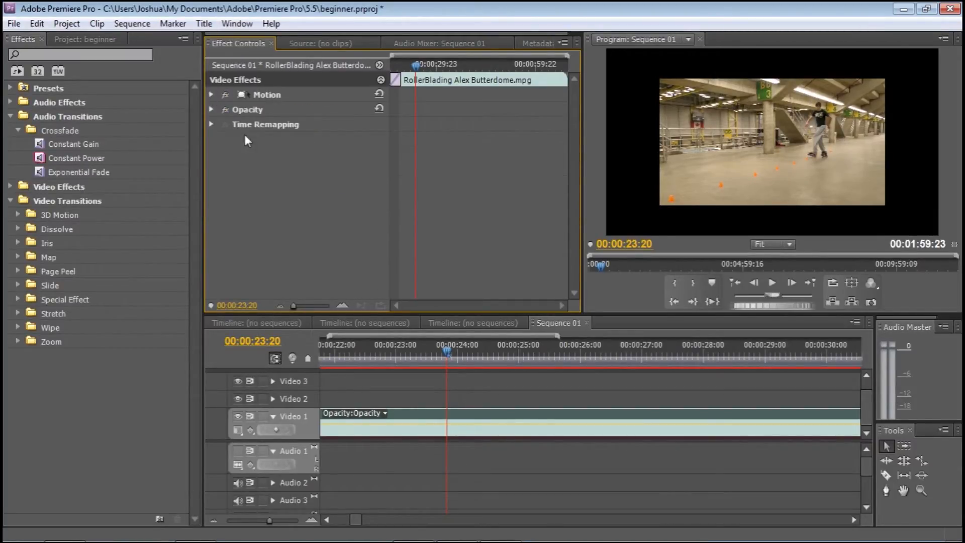
left_click(211, 94)
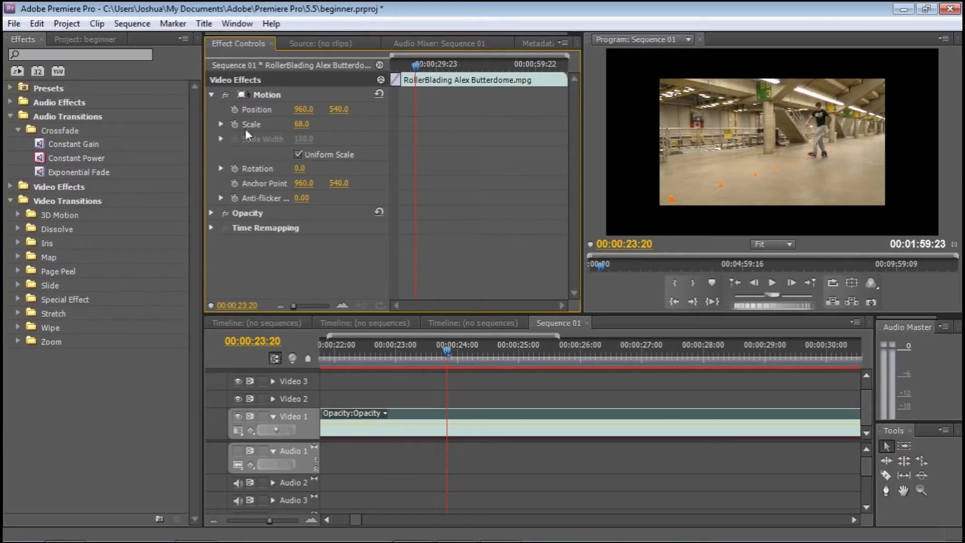
left_click_drag(305, 127, 334, 128)
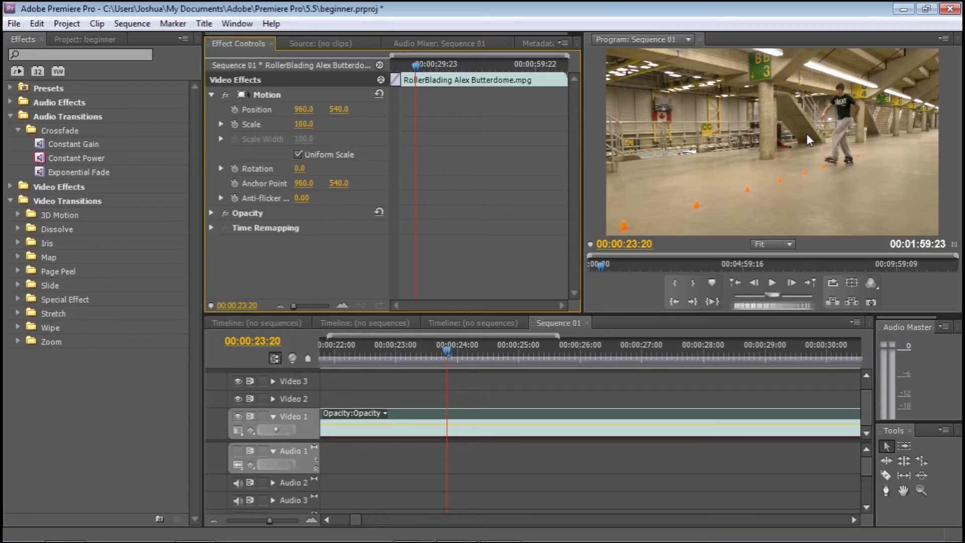
Open the media export settings for Sequence 01.
left_click_drag(270, 520, 250, 520)
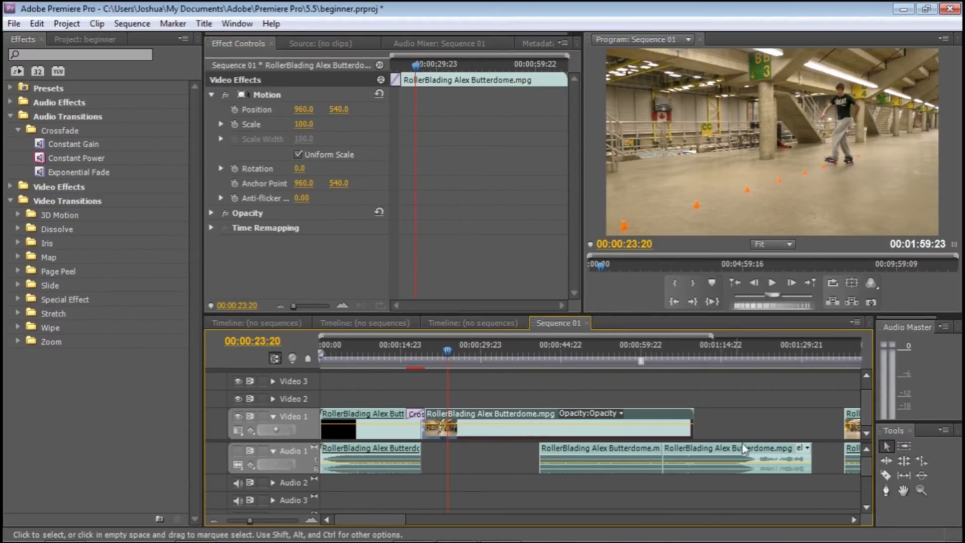
left_click(681, 471)
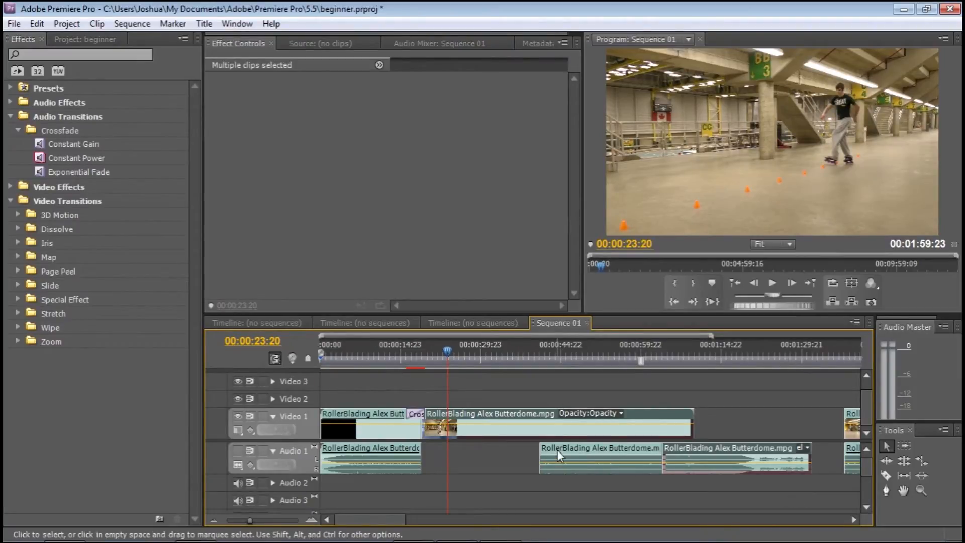
left_click(19, 23)
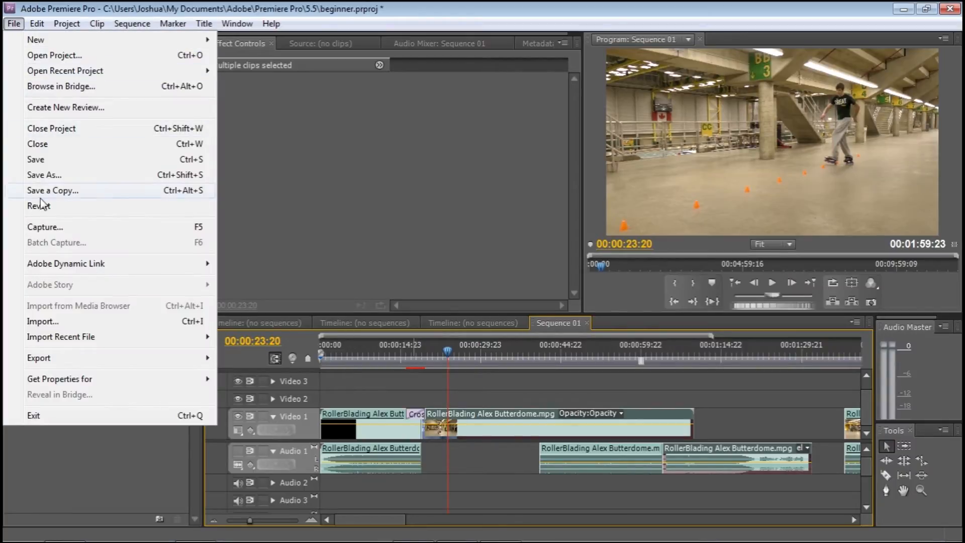
mouse_move(65, 362)
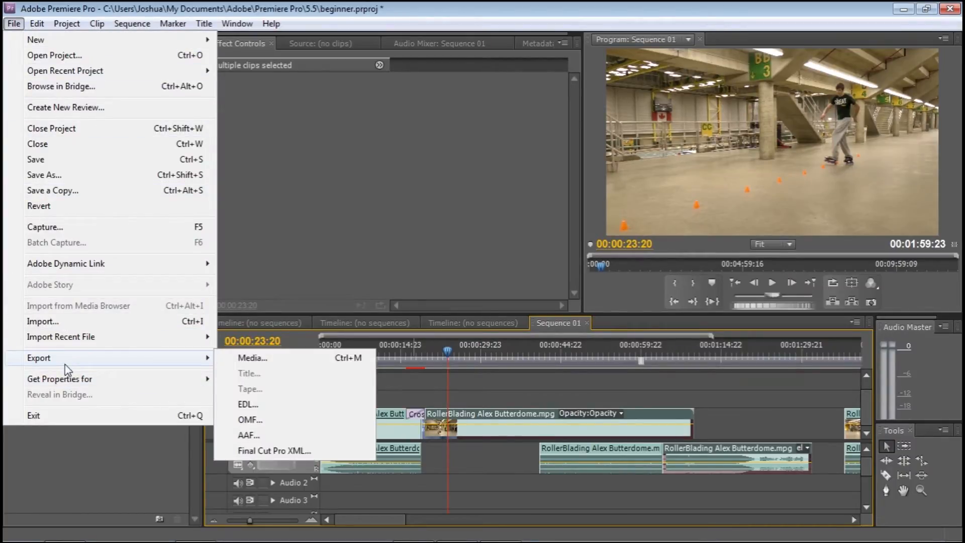
left_click(276, 362)
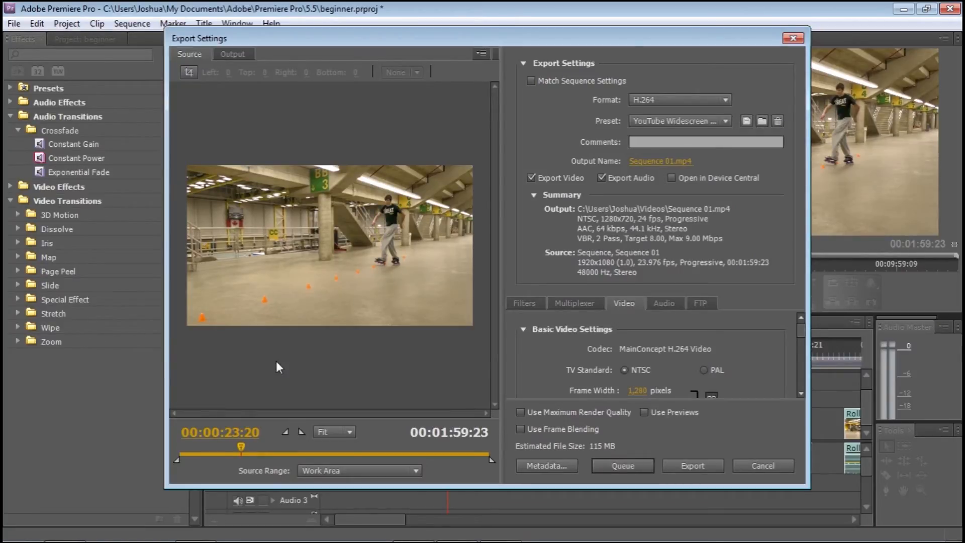
Try shortening the export's source range from its end, restore the full range, and review the available export formats.
mouse_move(175, 459)
left_mouse_down()
mouse_move(205, 461)
mouse_move(169, 463)
left_mouse_up()
mouse_move(493, 459)
left_mouse_down()
mouse_move(468, 461)
mouse_move(489, 460)
mouse_move(480, 461)
left_mouse_up()
left_click_drag(481, 460, 496, 457)
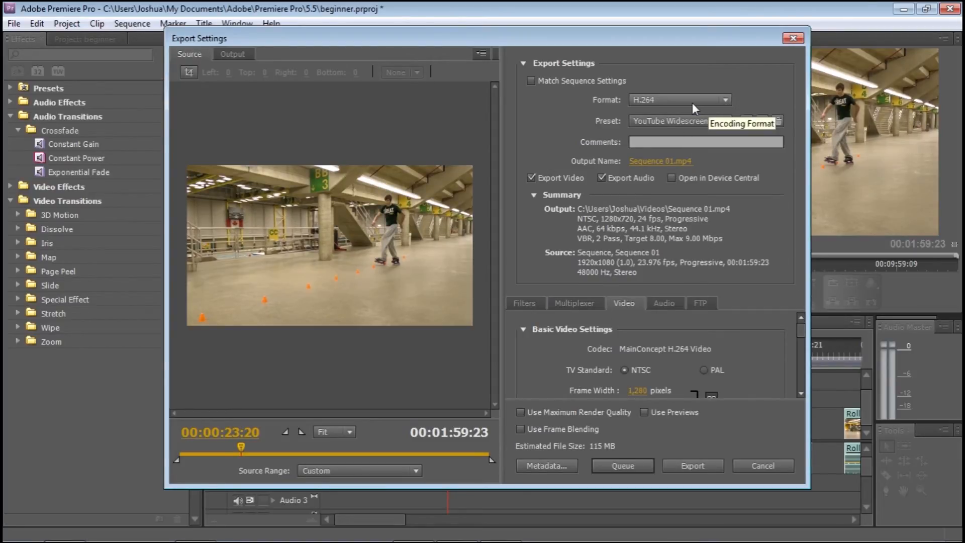
left_click(725, 101)
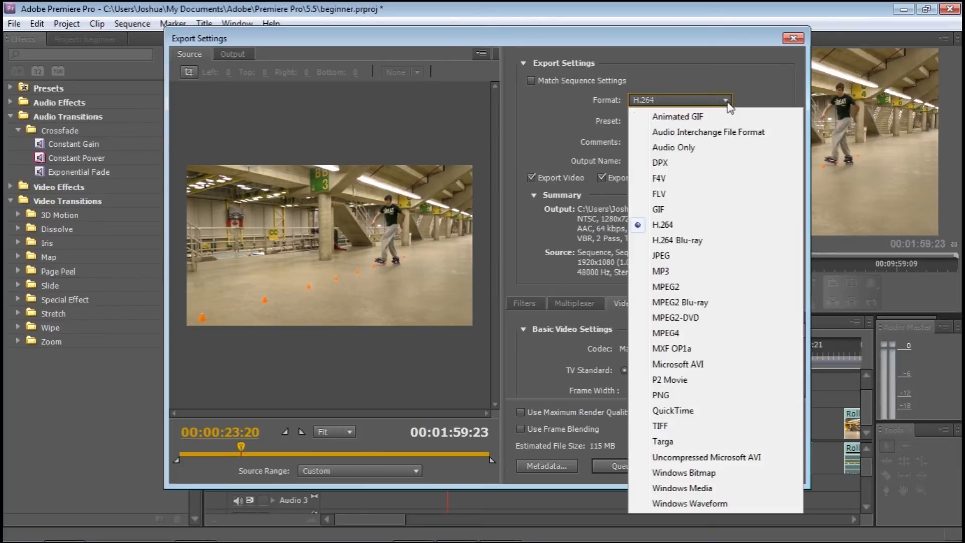
left_click(729, 99)
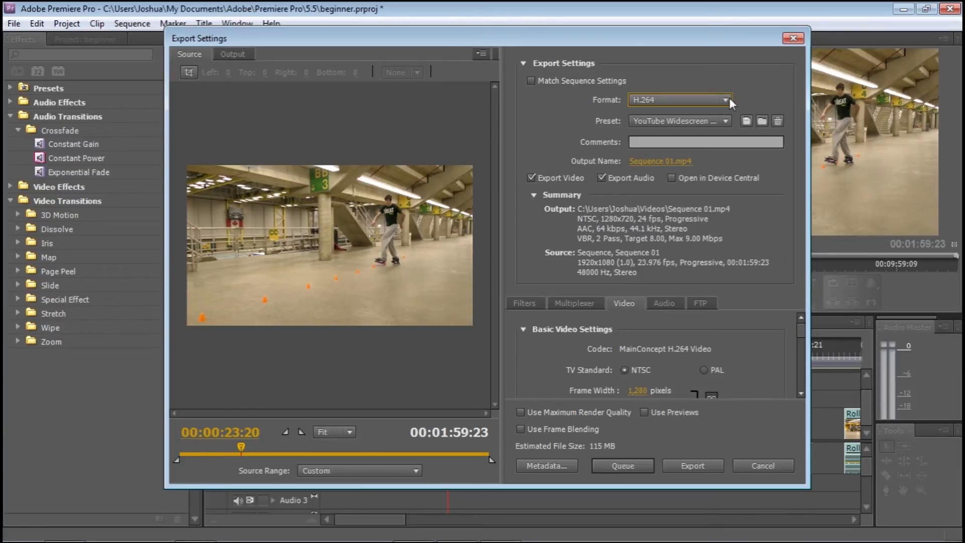
Try to name the export's output file begginnrer in the Videos library.
left_click(674, 162)
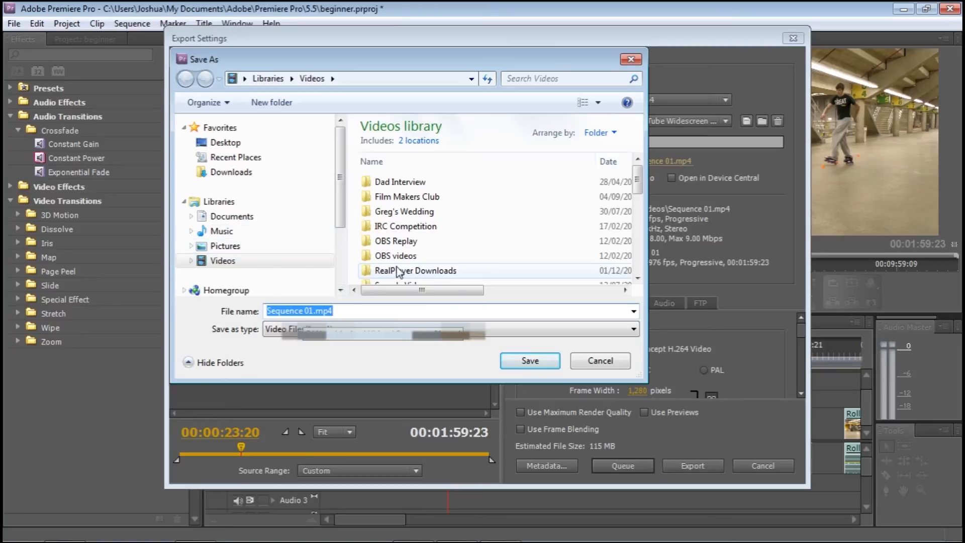
type("begginer")
key("BackSpace")
key("BackSpace")
type("nrer")
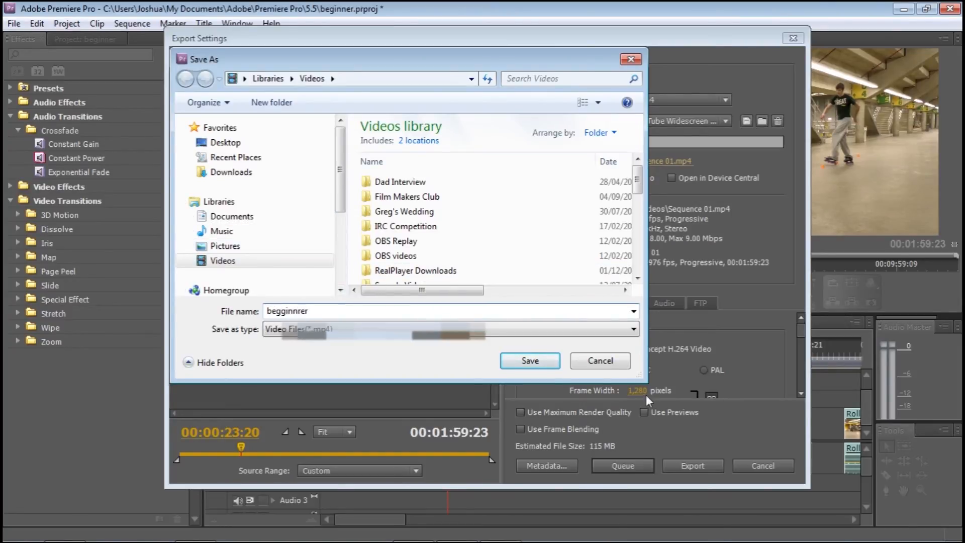
left_click(613, 362)
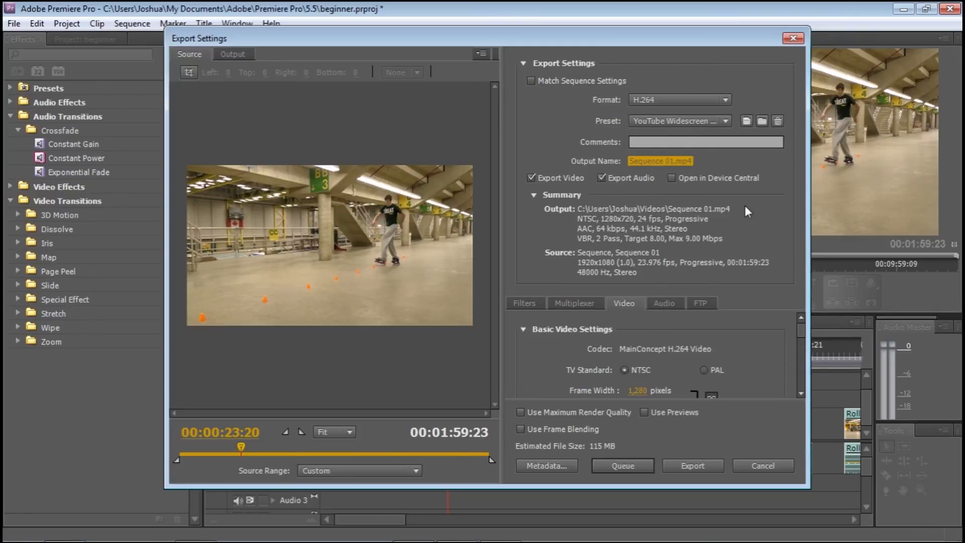
left_click(767, 160)
left_click(602, 364)
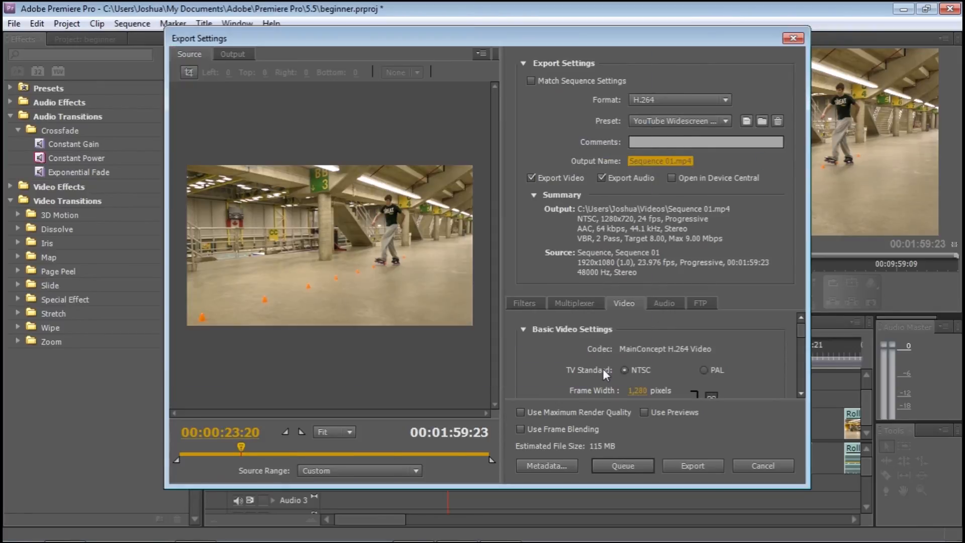